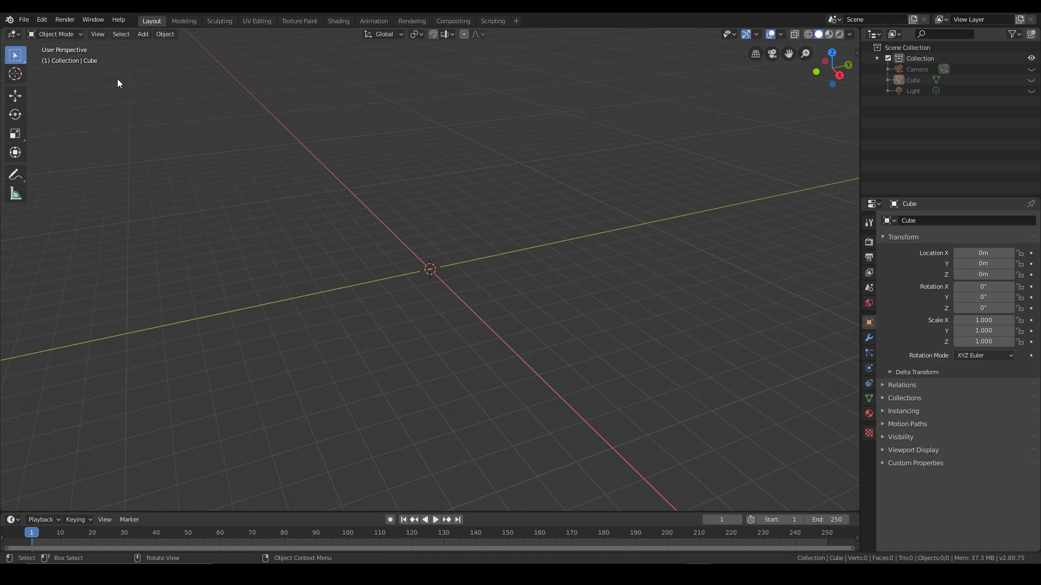
Open Edit > Preferences on the Add-ons list, backing out of installing from file
click(43, 21)
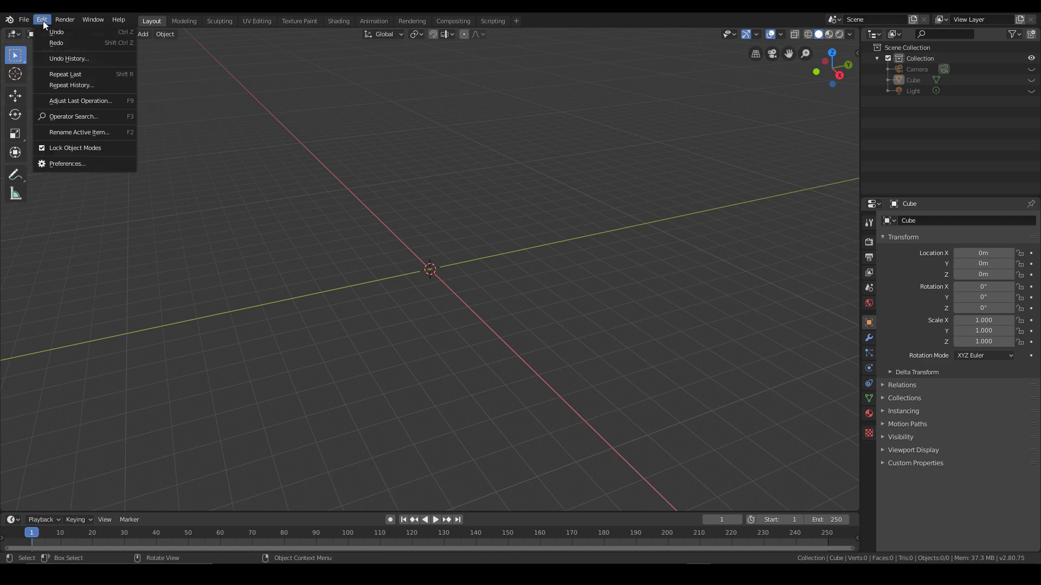
click(72, 165)
drag(170, 34, 459, 121)
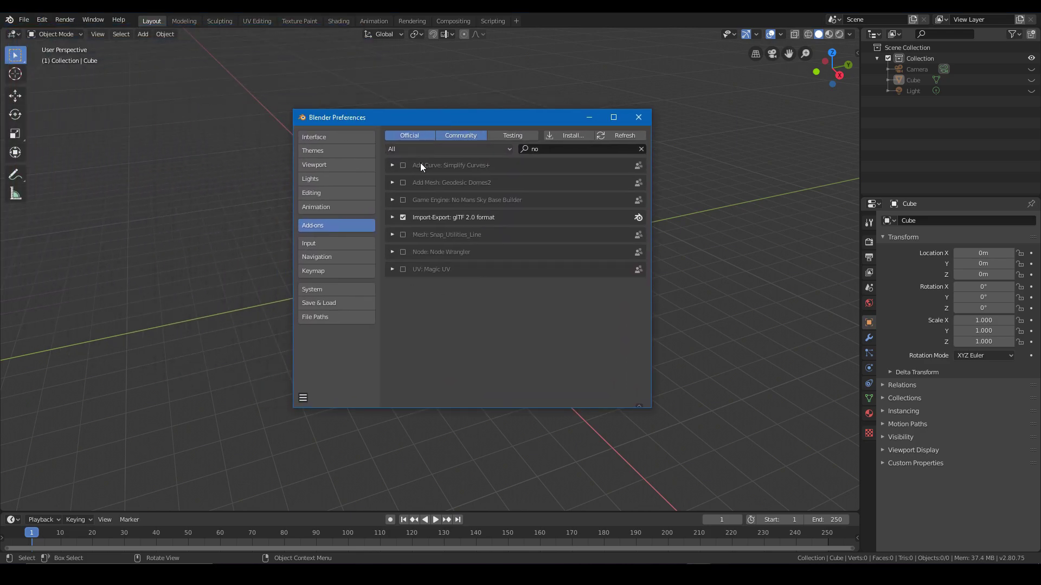
click(567, 136)
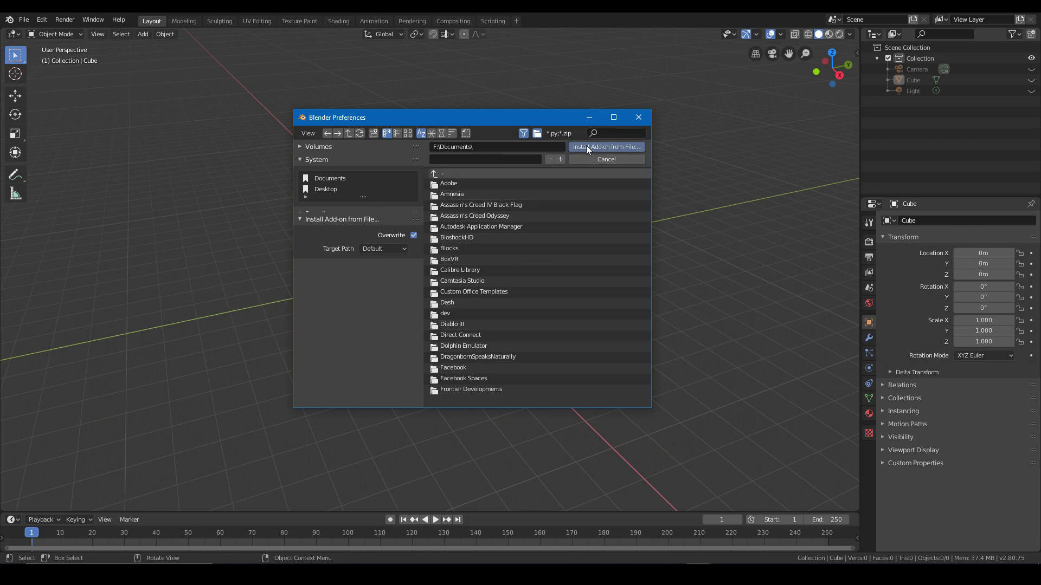
click(610, 158)
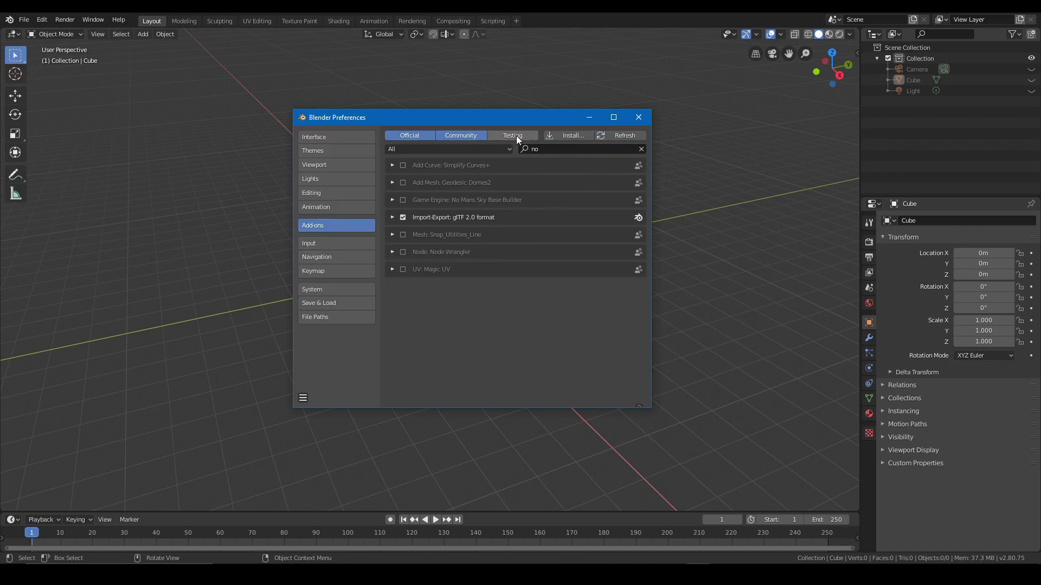
drag(503, 113, 503, 106)
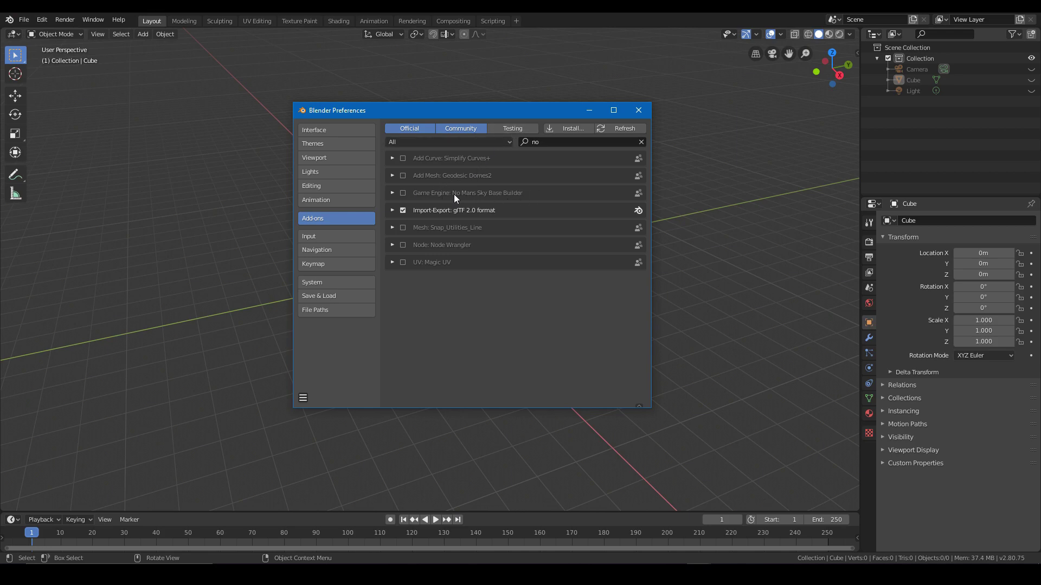
Filter add-ons by 'no', enable No Mans Sky Base Builder, and close Preferences
click(546, 142)
key(BackSpace)
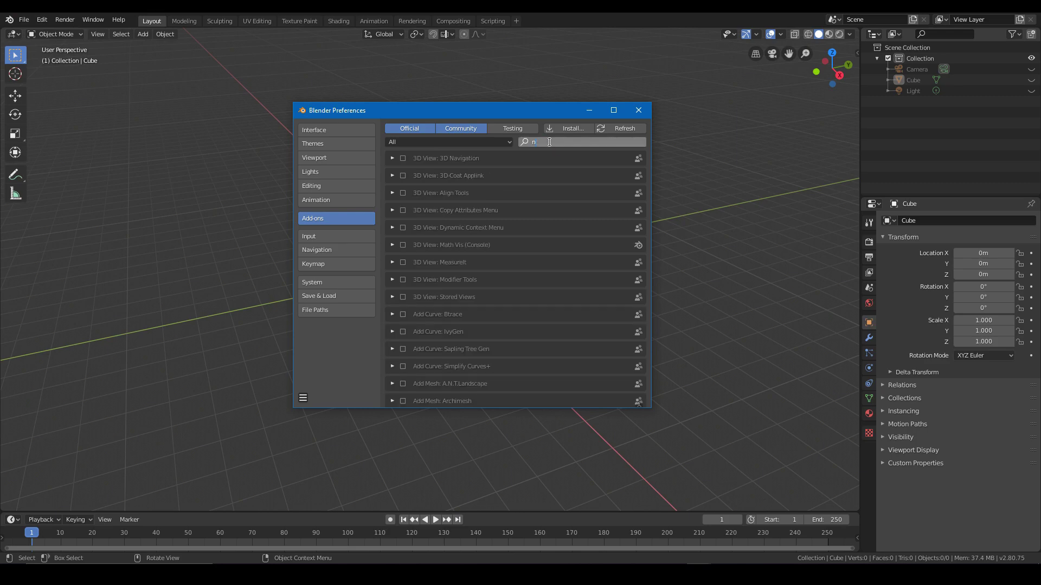
text(o)
click(429, 227)
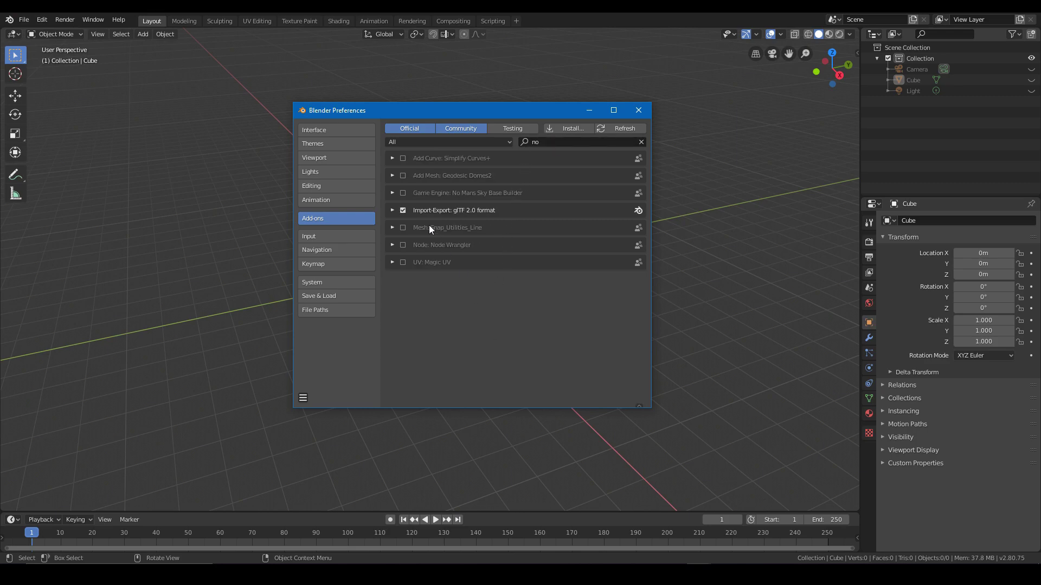
click(403, 193)
mouse_move(537, 112)
mouse_down()
mouse_move(496, 162)
mouse_move(532, 115)
mouse_up()
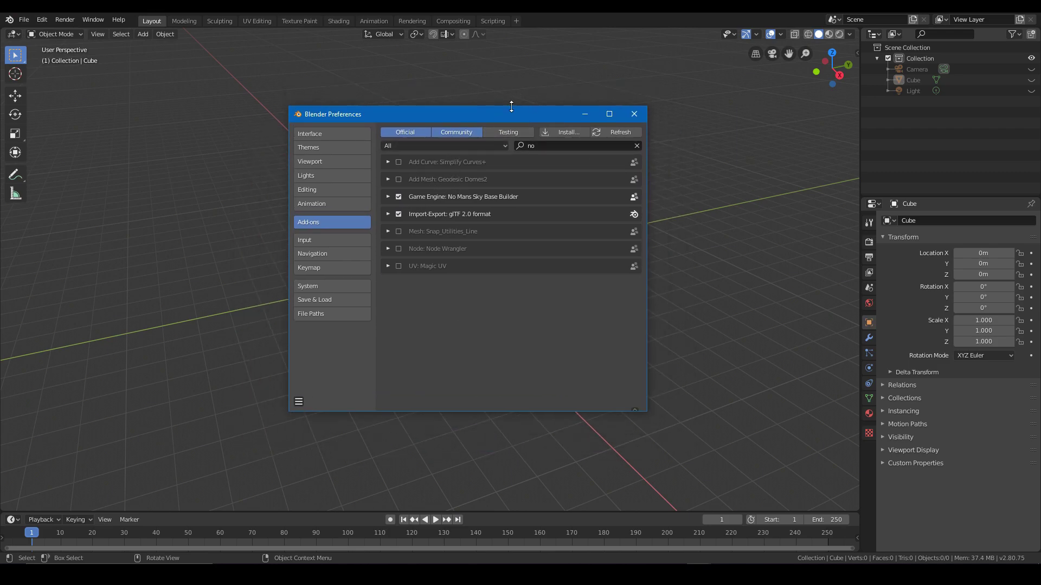
drag(580, 120, 533, 119)
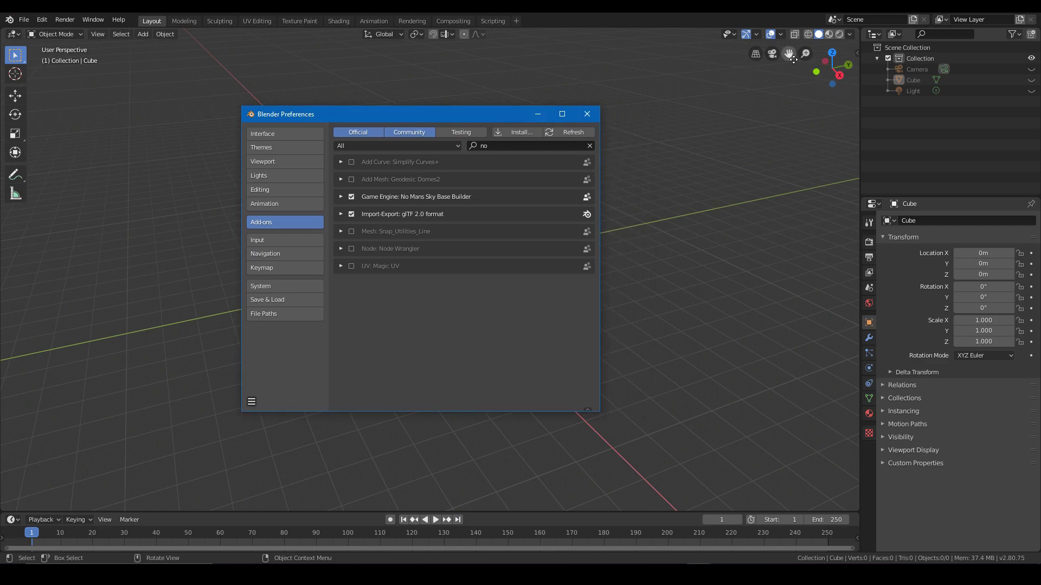
click(588, 116)
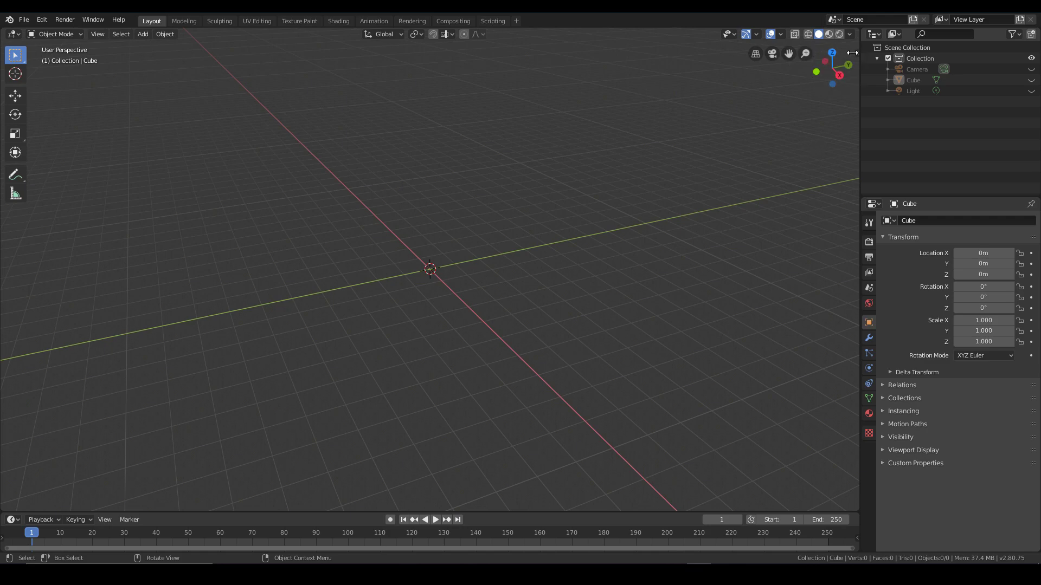
Show the widened No Mans Sky sidebar tab with Base Properties and Colour collapsed and a taller Build list
drag(853, 53, 662, 68)
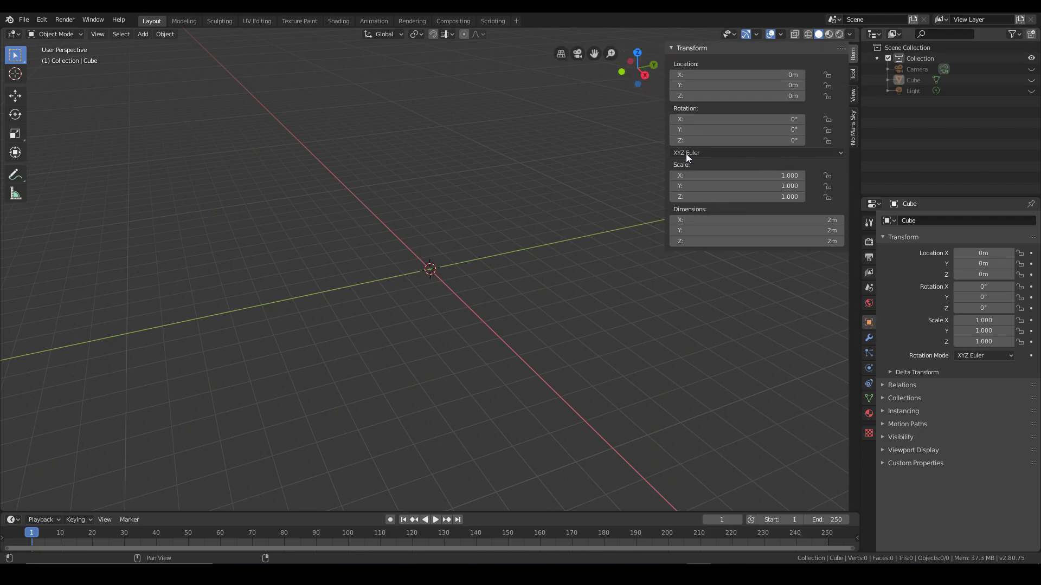
click(852, 125)
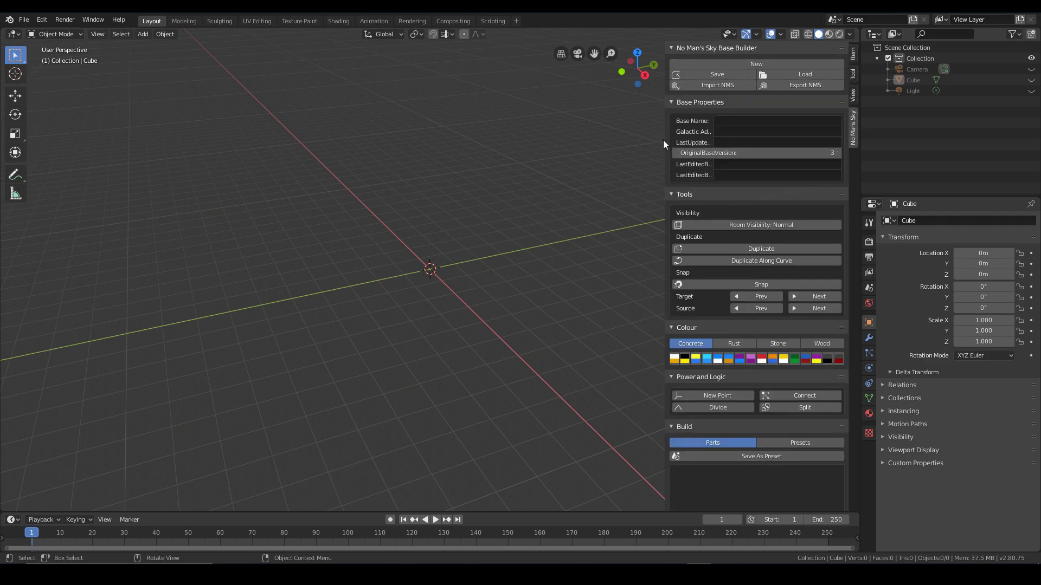
drag(665, 141, 644, 143)
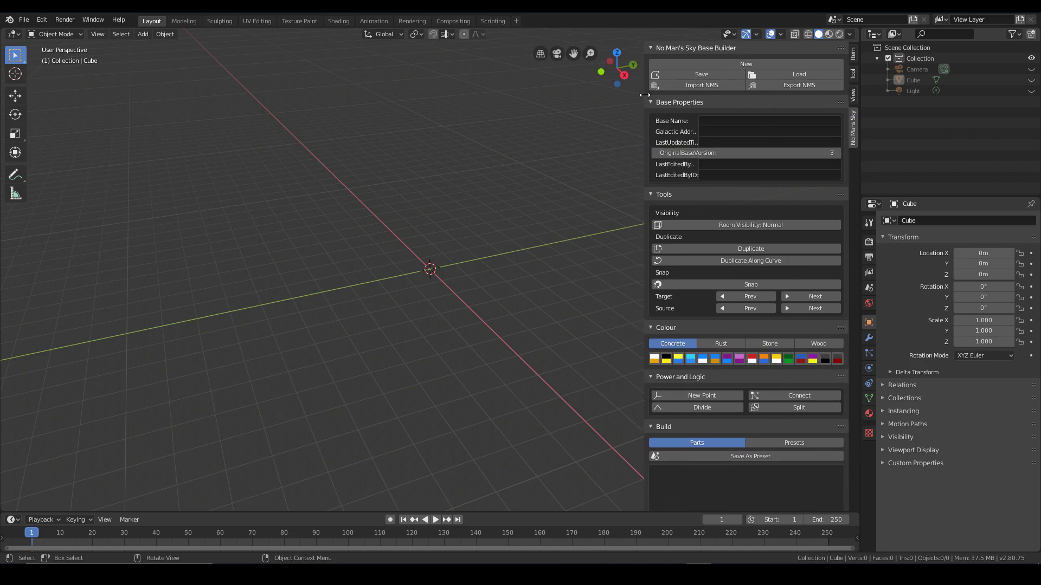
click(686, 102)
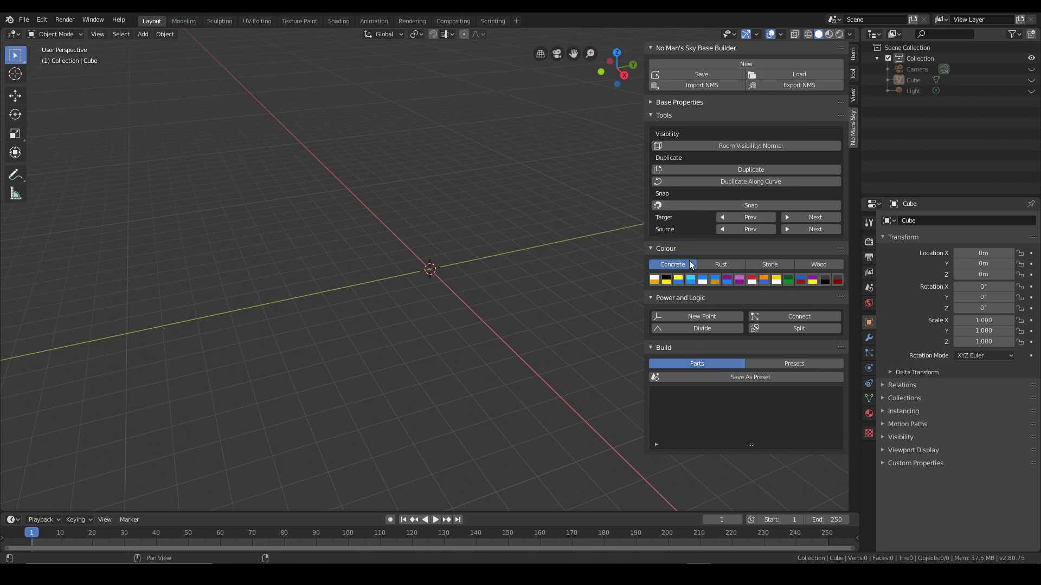
click(671, 249)
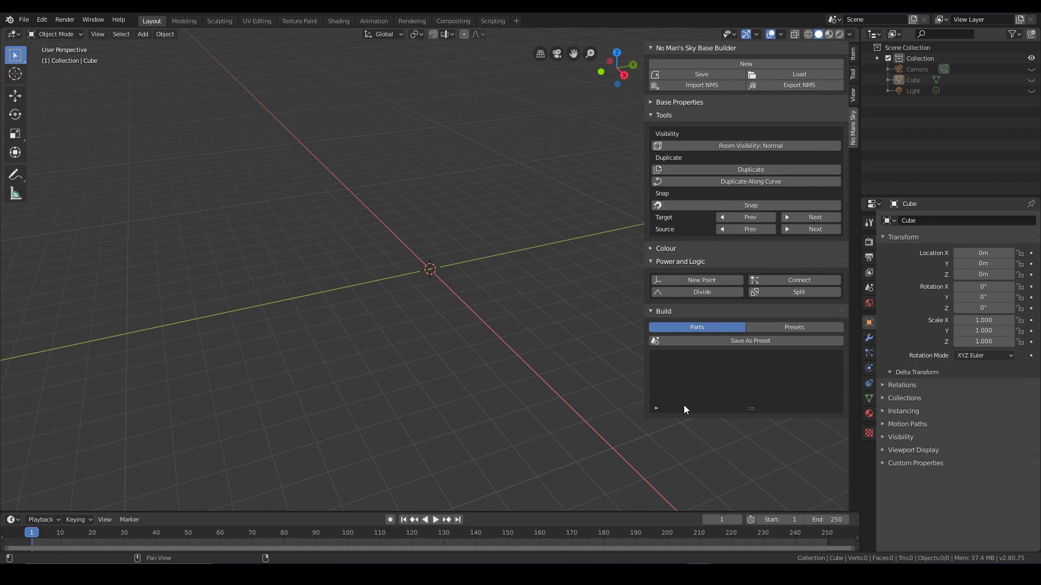
drag(752, 409, 757, 473)
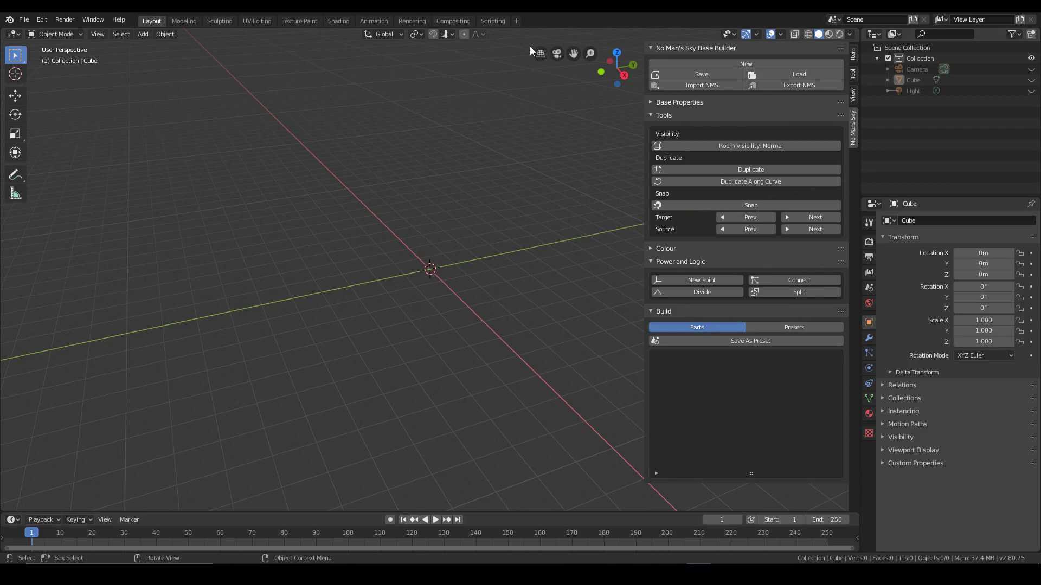
Duplicate the current workspace and show the No Mans Sky tab's enlarged Parts list
click(515, 21)
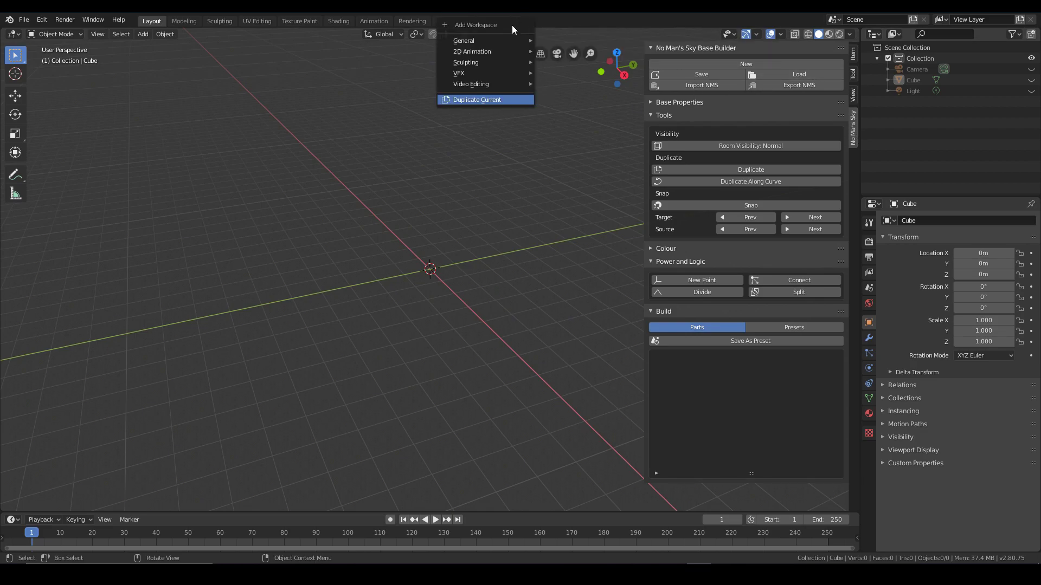
click(479, 99)
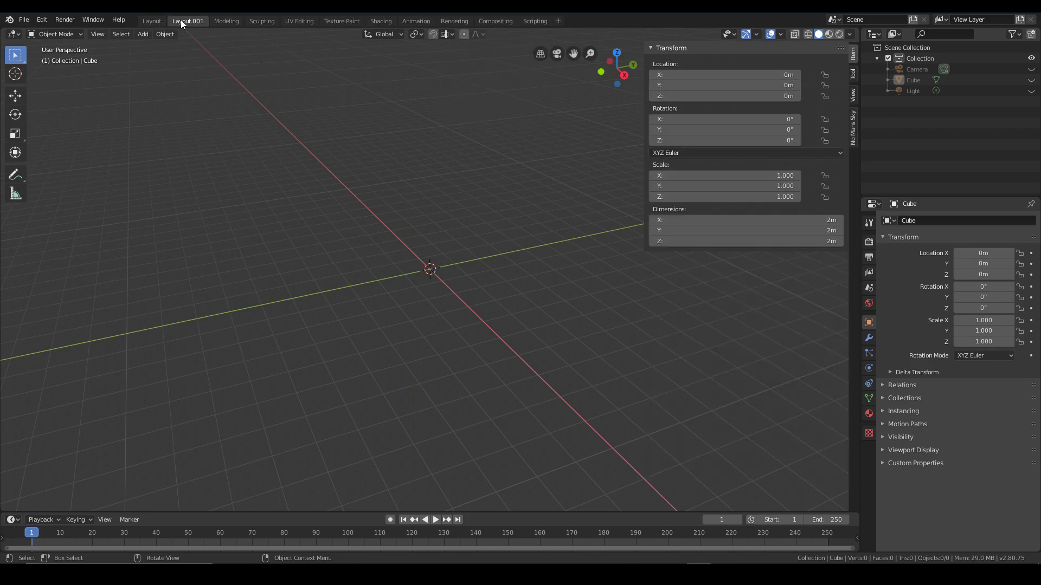
click(853, 128)
click(727, 328)
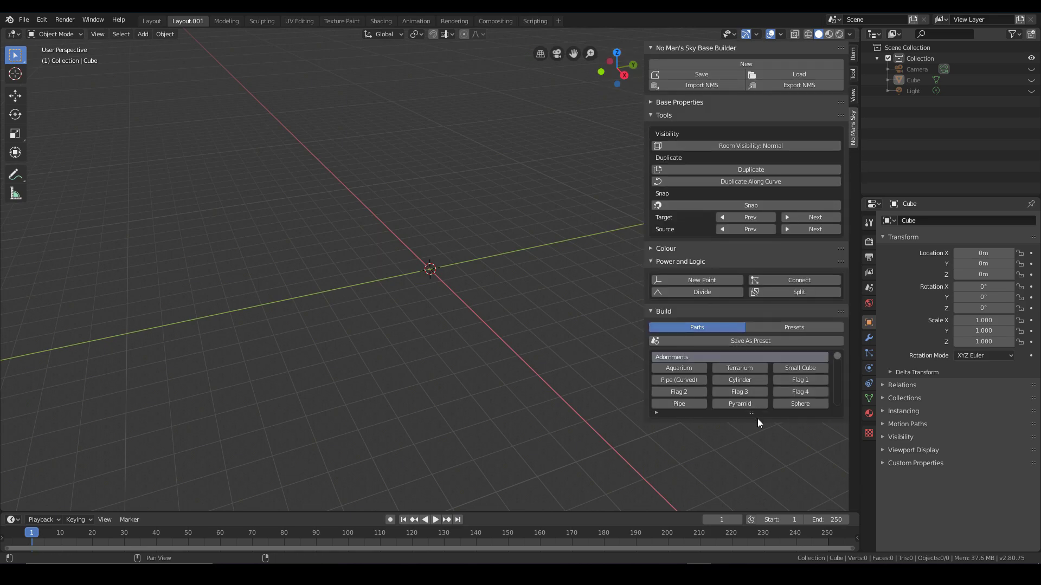
drag(751, 413, 751, 471)
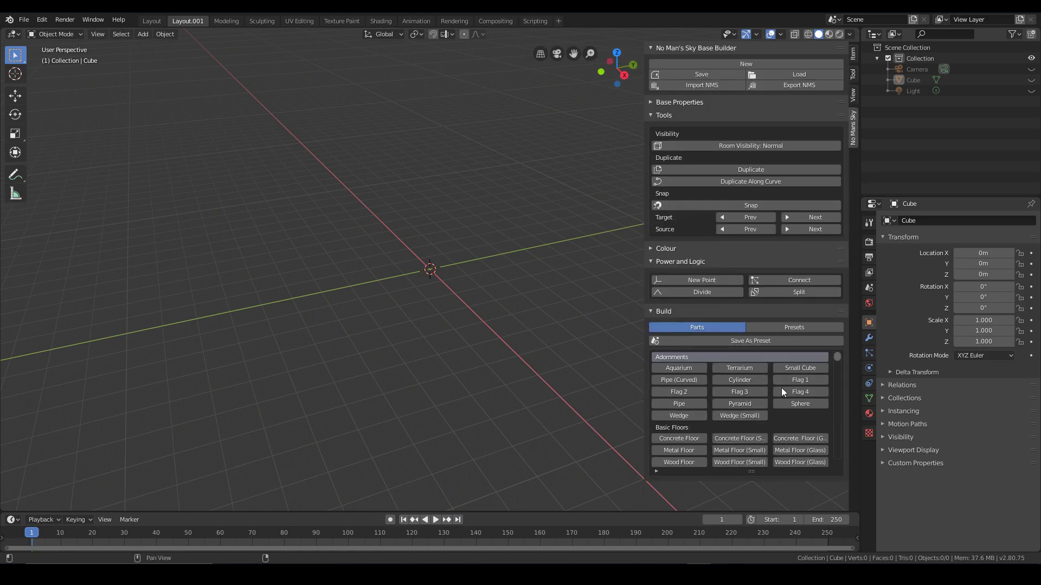
Rename the new workspace to 'No Man's Sky' and switch back to it
double_click(191, 20)
text(N)
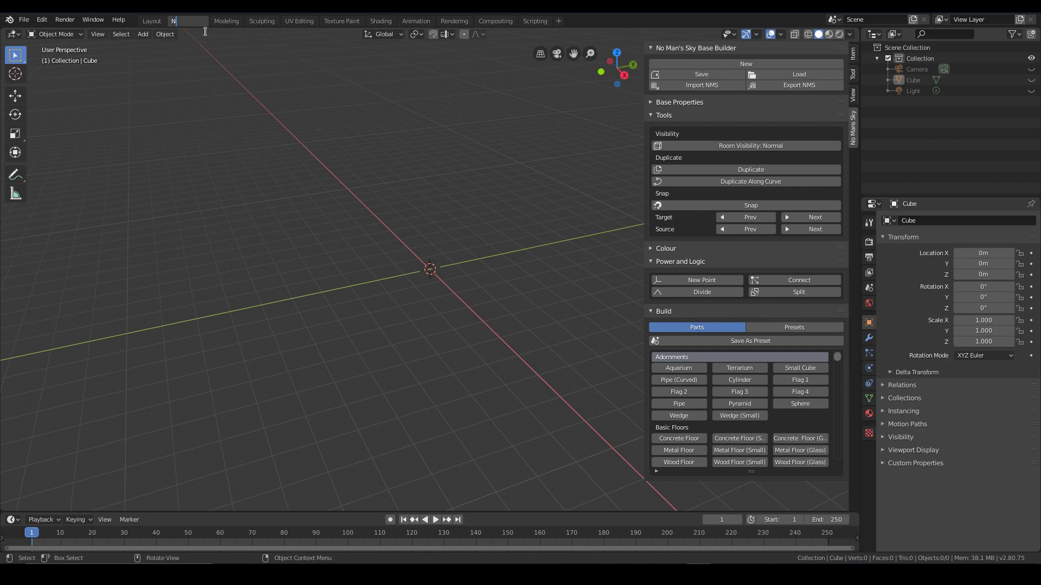
text(o Mans)
key(BackSpace)
text('s Sky)
key(Return)
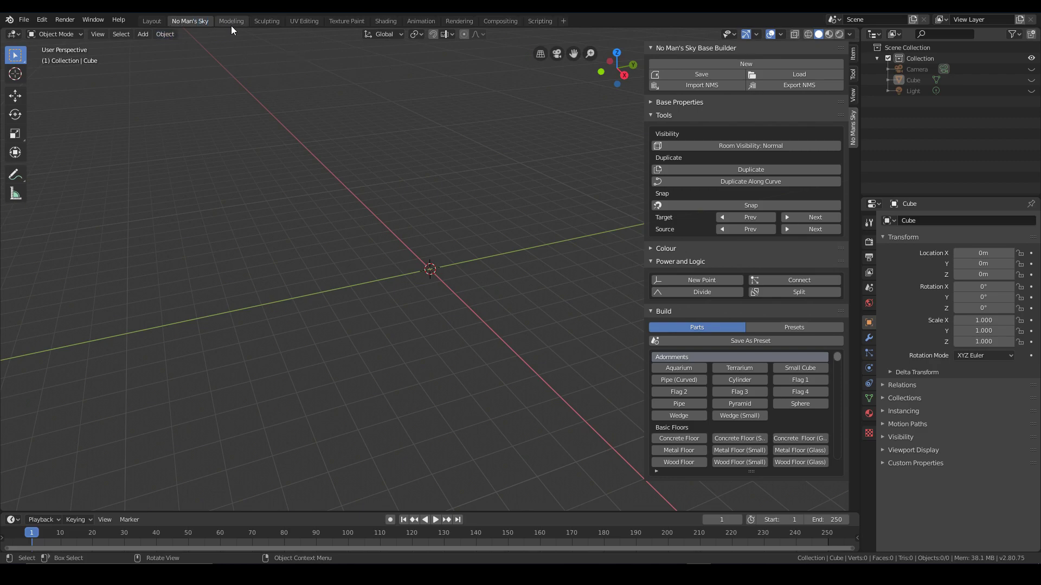
click(231, 25)
click(267, 22)
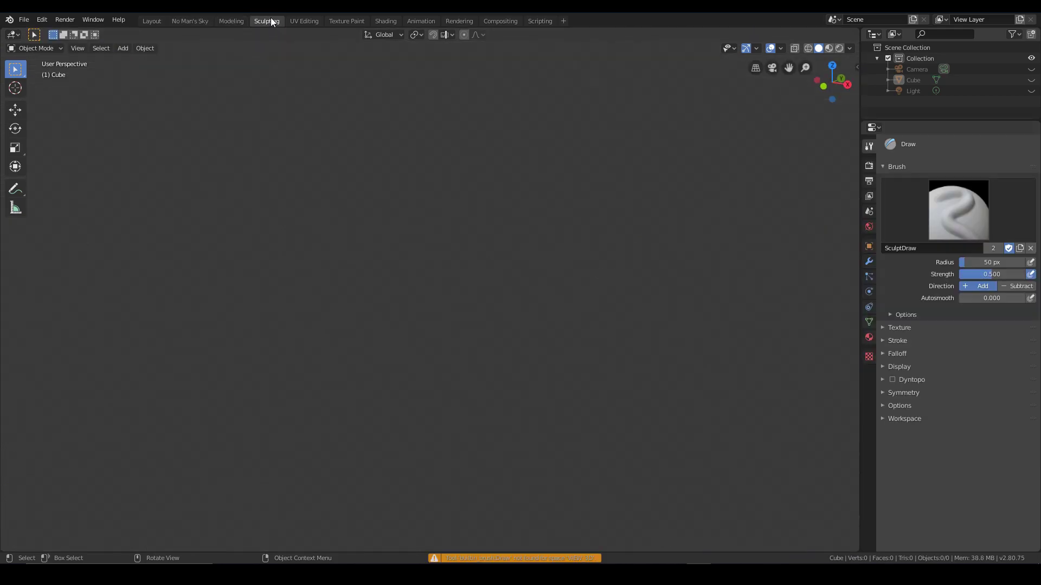
click(157, 21)
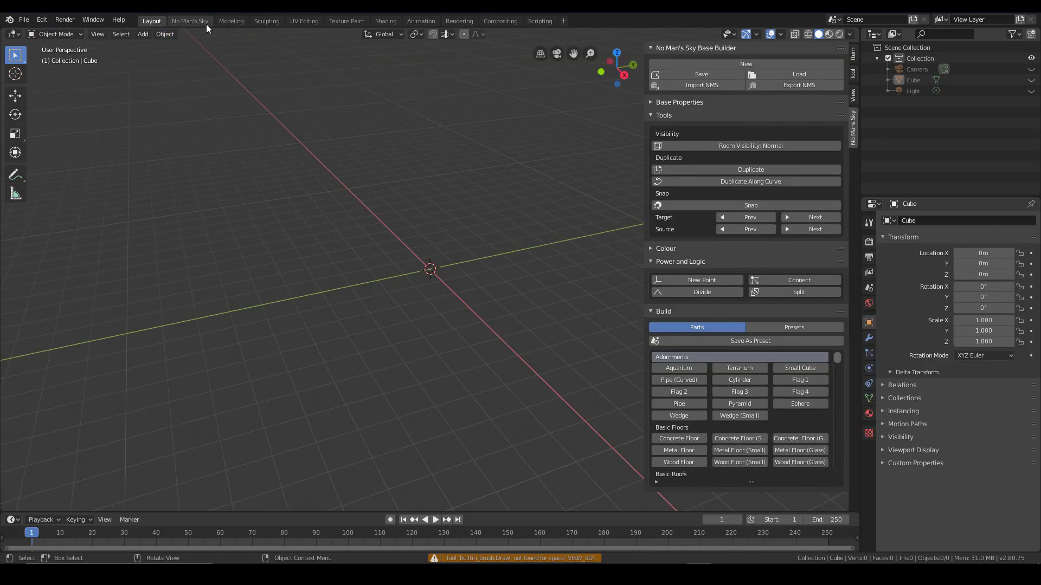
click(187, 22)
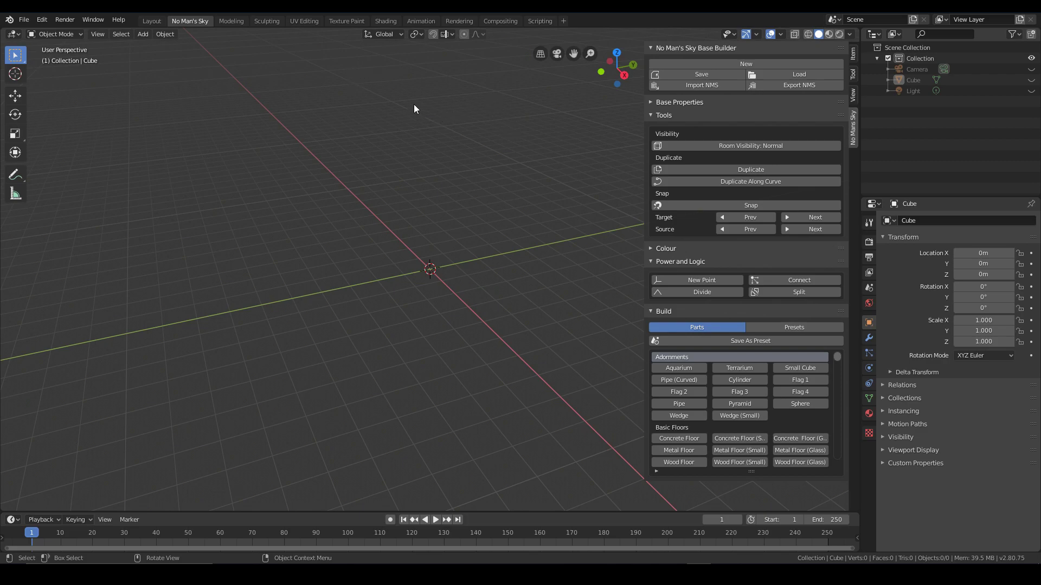
Delete the default cube and scroll the Build list down to the Power parts
key(Delete)
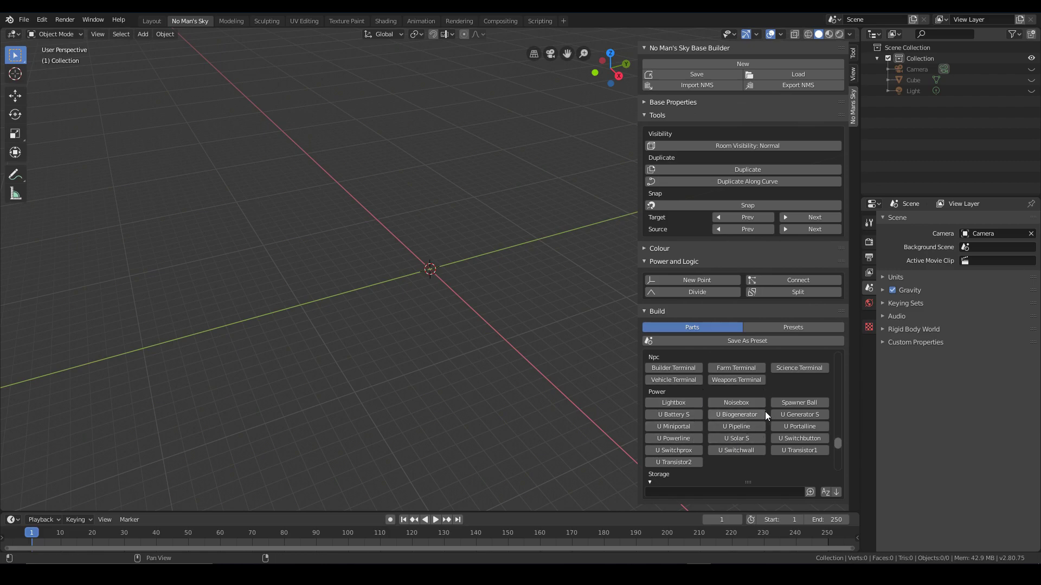
scroll(751, 422, down, 1)
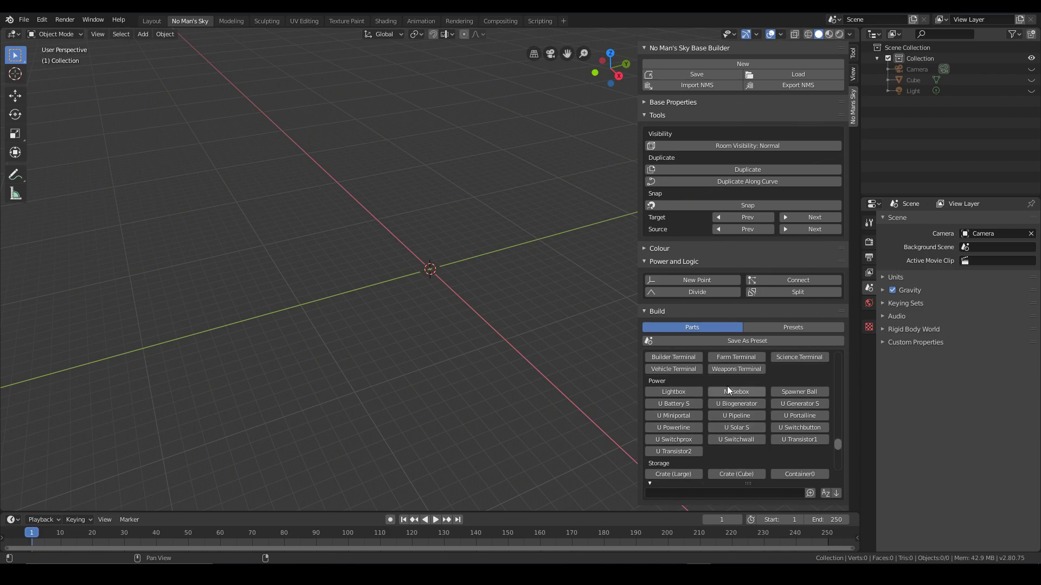
Add a U Generator S part and scale it uniformly to about 29.063 with the Scale tool
click(791, 402)
click(432, 232)
middle_drag(432, 233, 478, 294)
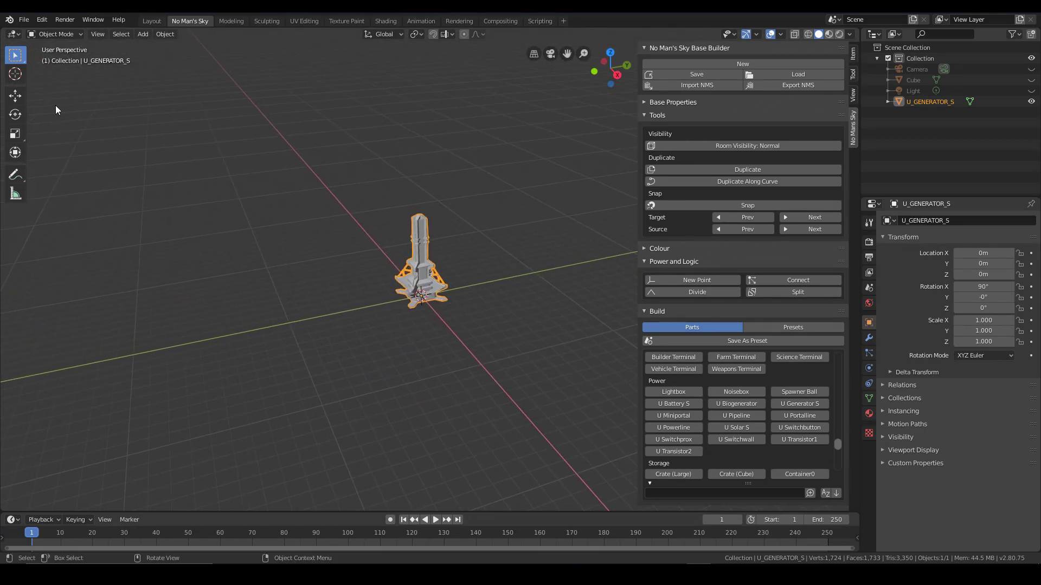
click(15, 97)
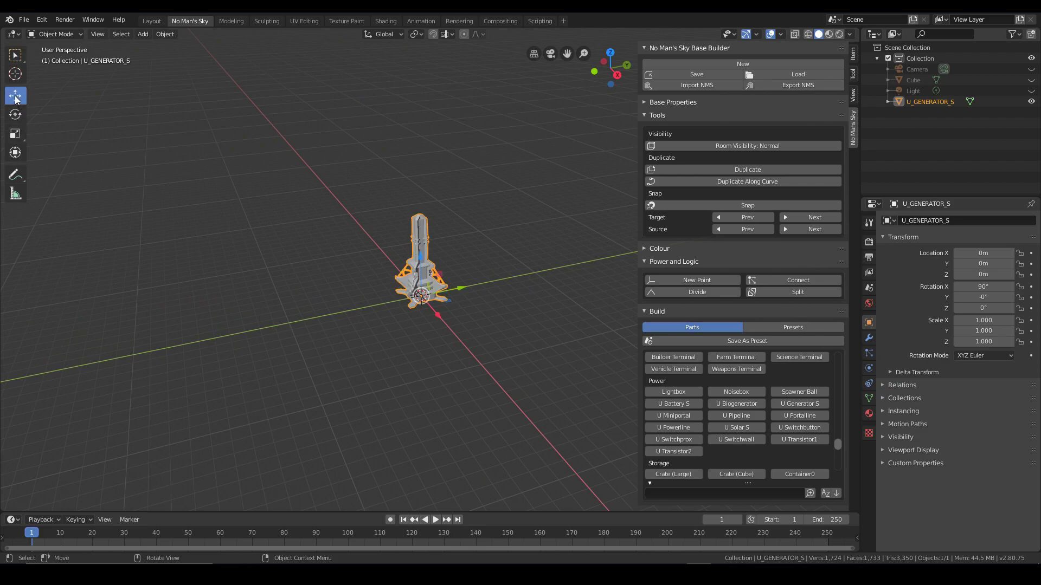
click(15, 114)
click(15, 133)
middle_drag(330, 289, 379, 296)
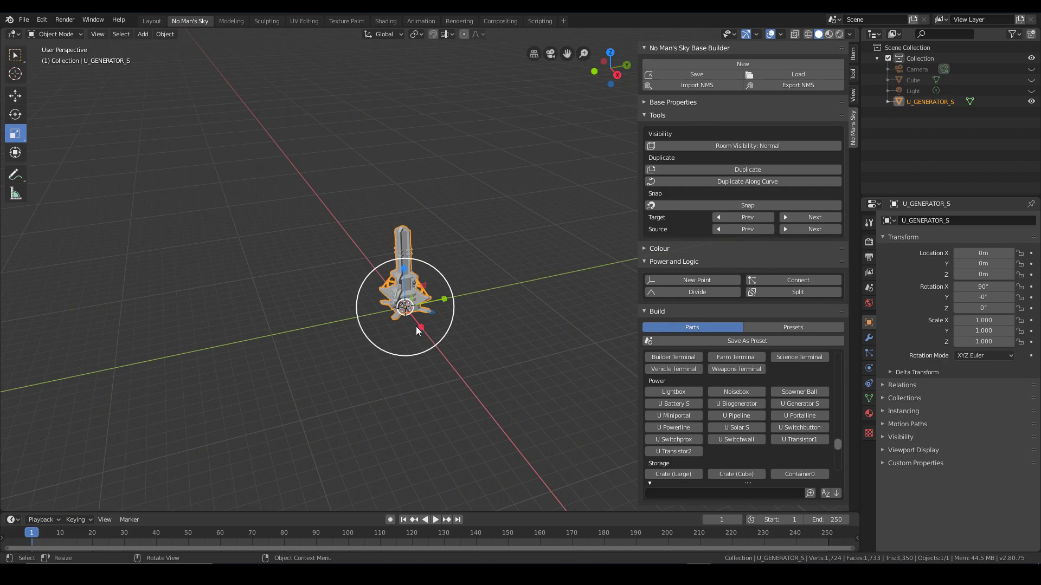
middle_drag(442, 348, 445, 294)
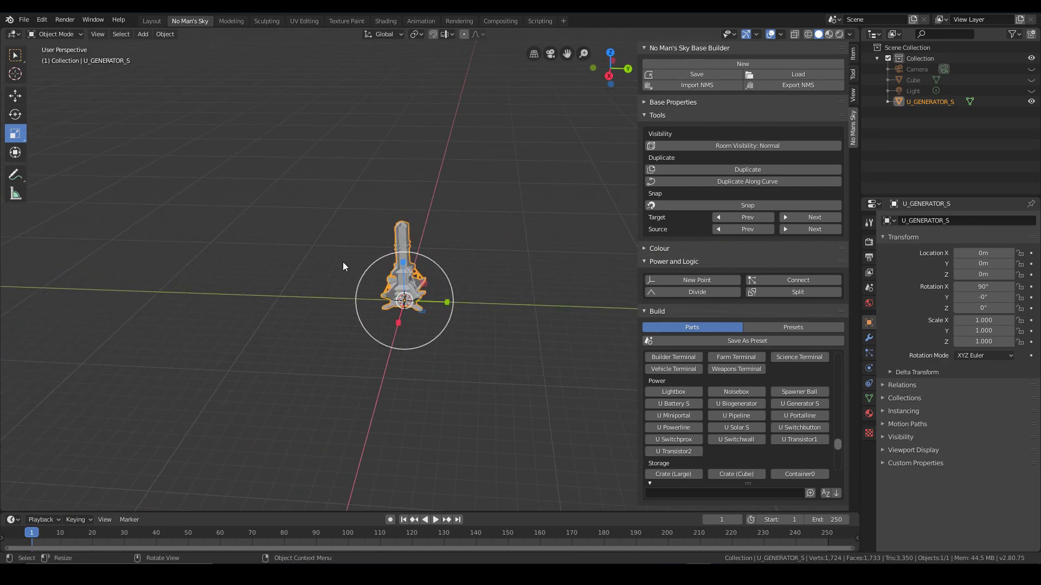
drag(442, 272, 610, 187)
scroll(474, 315, down, 5)
middle_drag(475, 315, 483, 249)
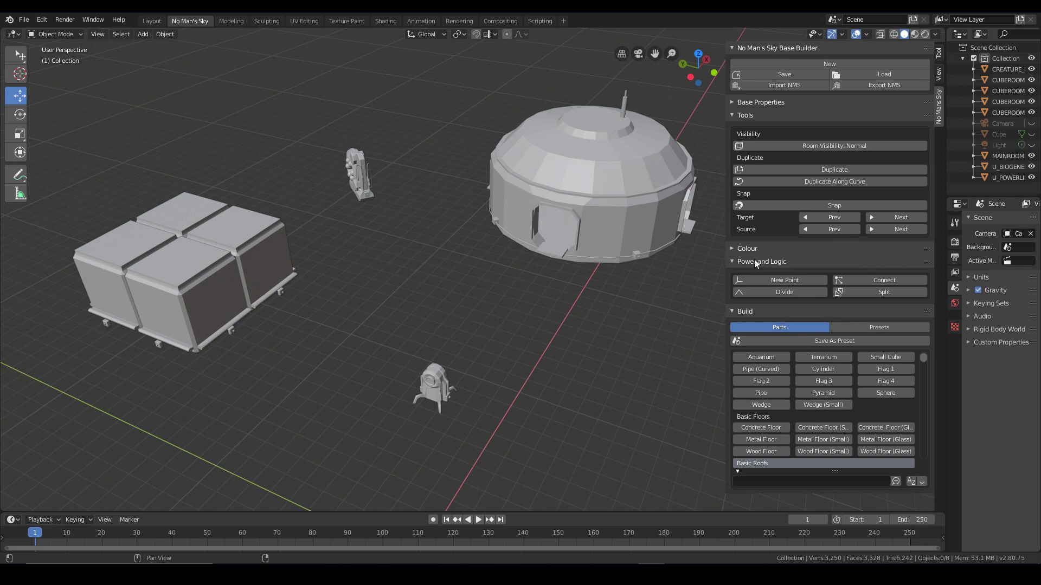
click(793, 262)
click(793, 261)
middle_drag(444, 389, 443, 323)
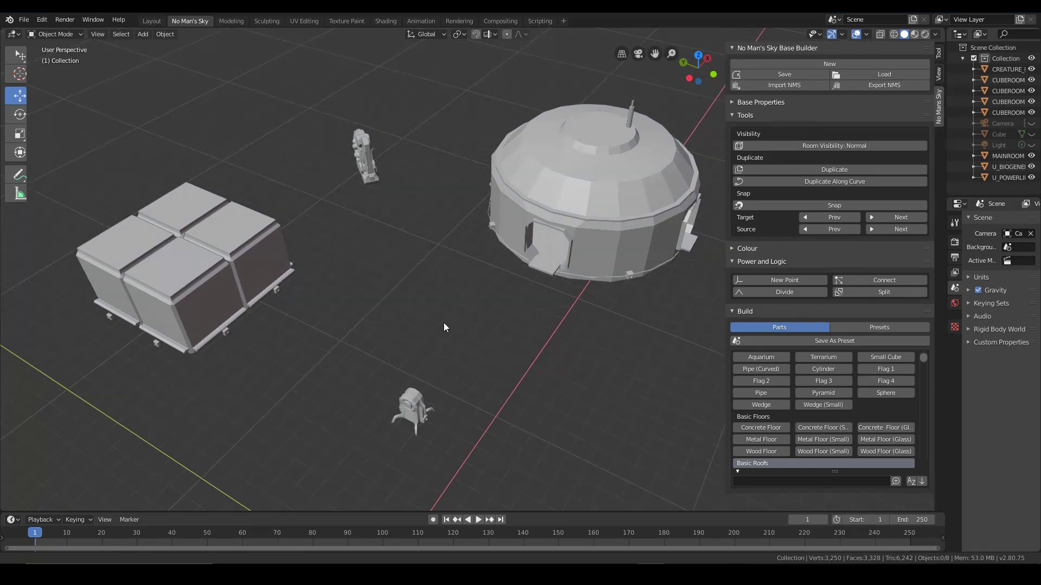
click(414, 413)
middle_drag(456, 408, 517, 394)
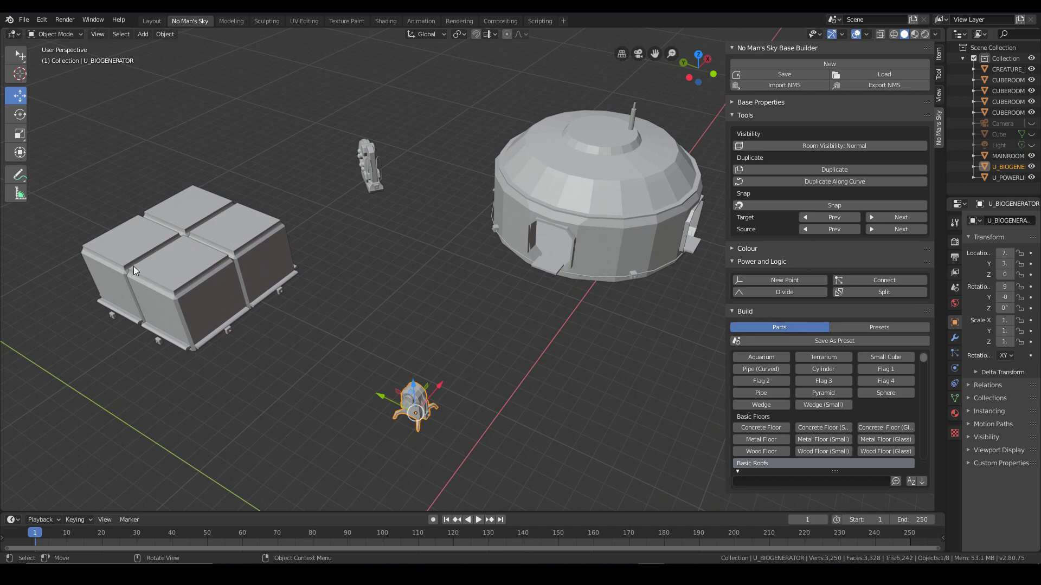
middle_drag(356, 278, 288, 217)
click(284, 220)
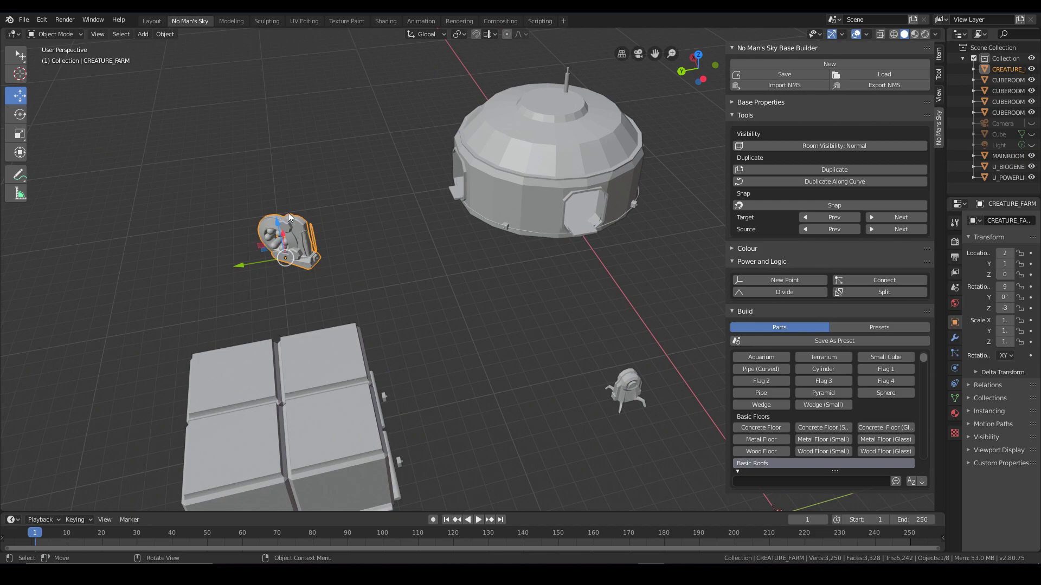
middle_drag(450, 294, 516, 317)
click(629, 253)
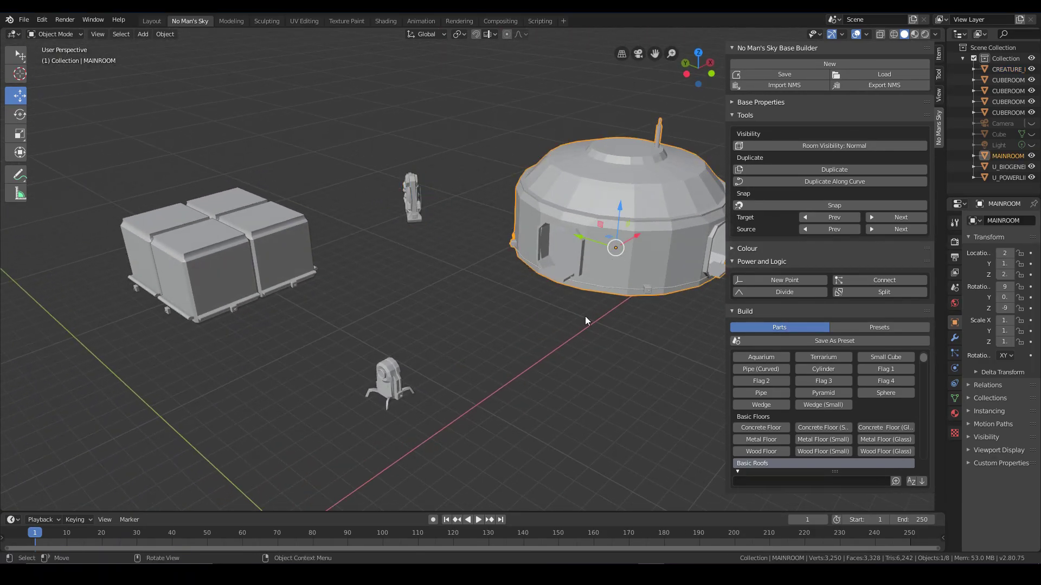
middle_drag(585, 320, 593, 321)
middle_drag(522, 338, 485, 287)
scroll(535, 288, up, 1)
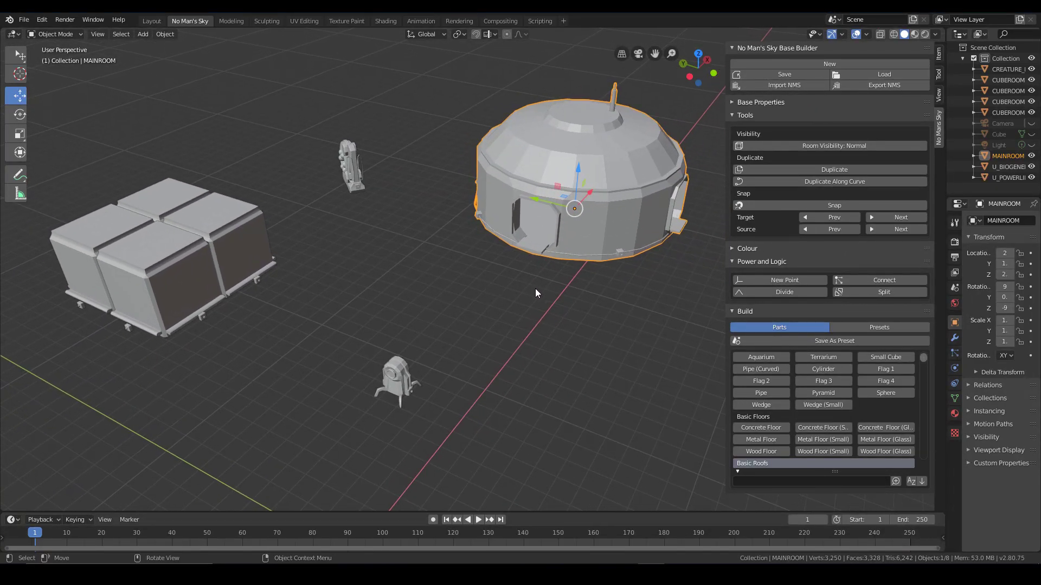
scroll(636, 288, up, 2)
scroll(480, 311, up, 2)
scroll(553, 355, up, 4)
middle_drag(553, 355, 512, 239)
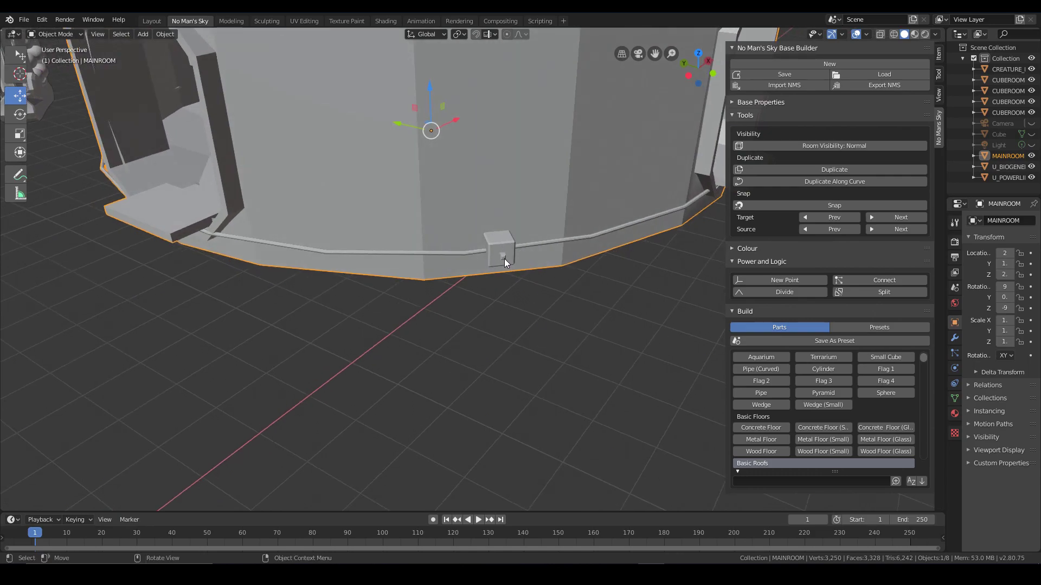
scroll(420, 275, down, 4)
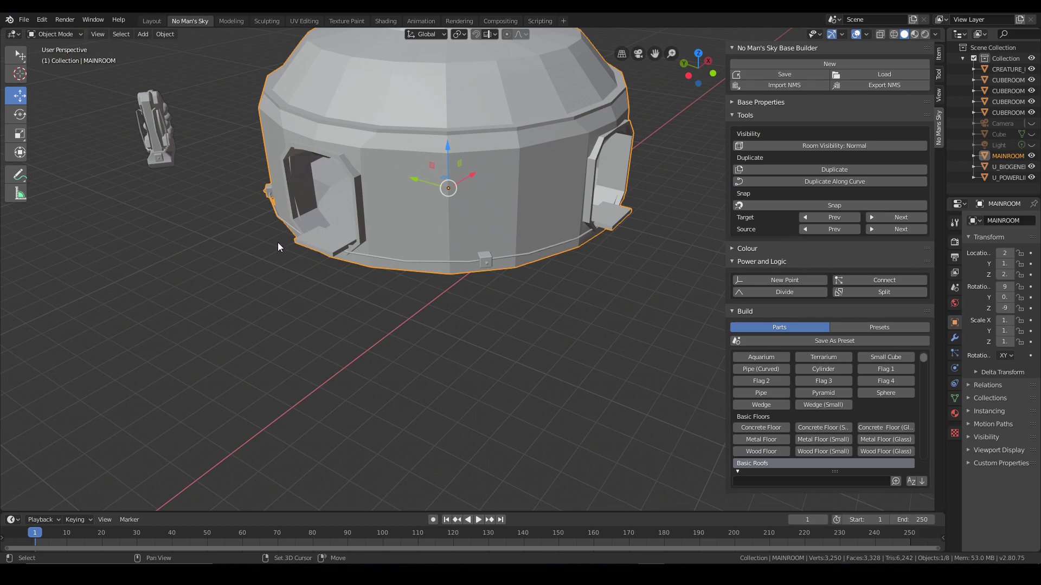
middle_drag(278, 243, 508, 225)
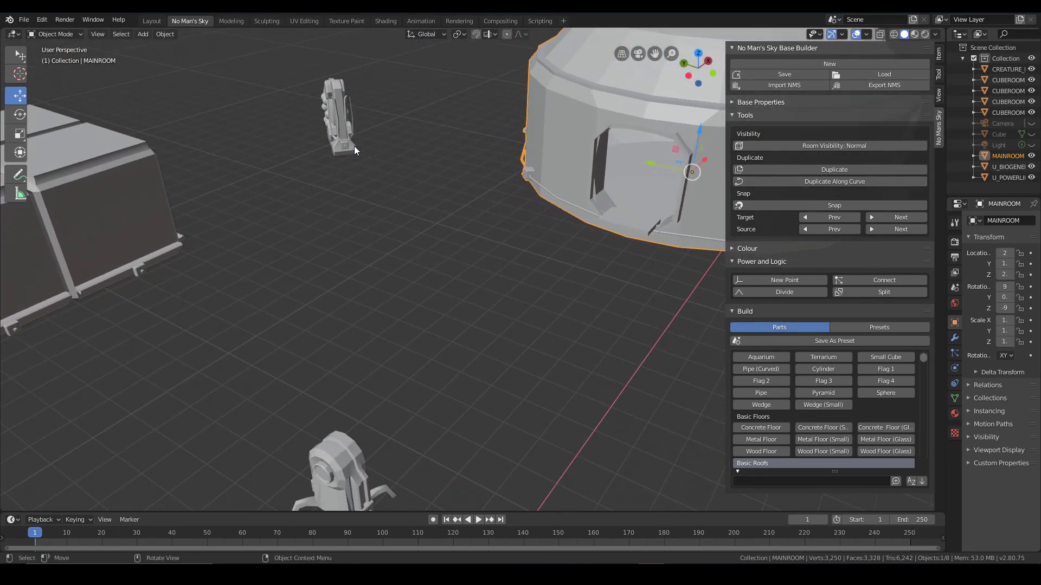
middle_drag(196, 232, 377, 267)
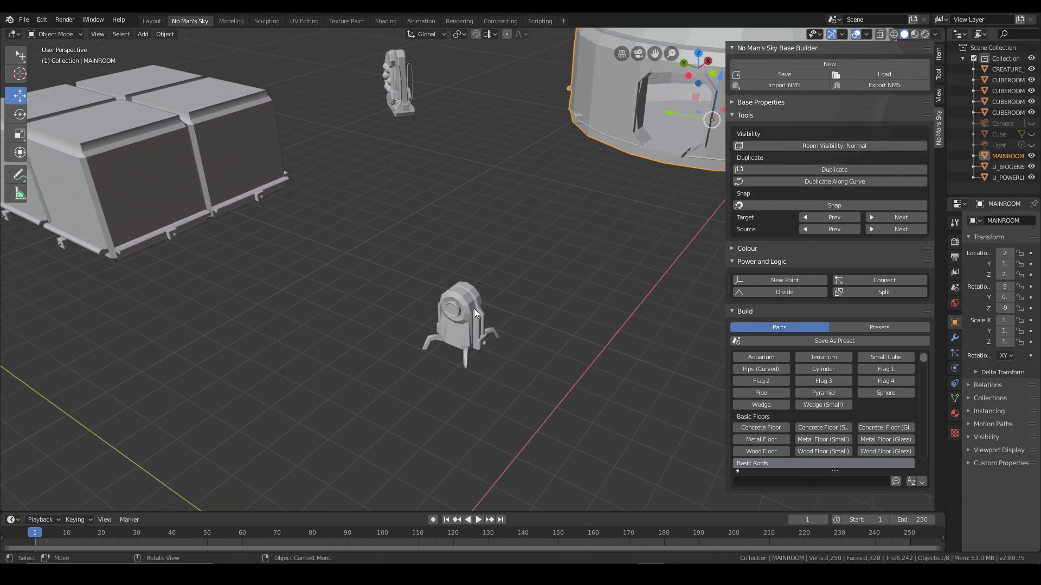
middle_drag(506, 260, 525, 205)
middle_drag(472, 252, 428, 279)
click(482, 252)
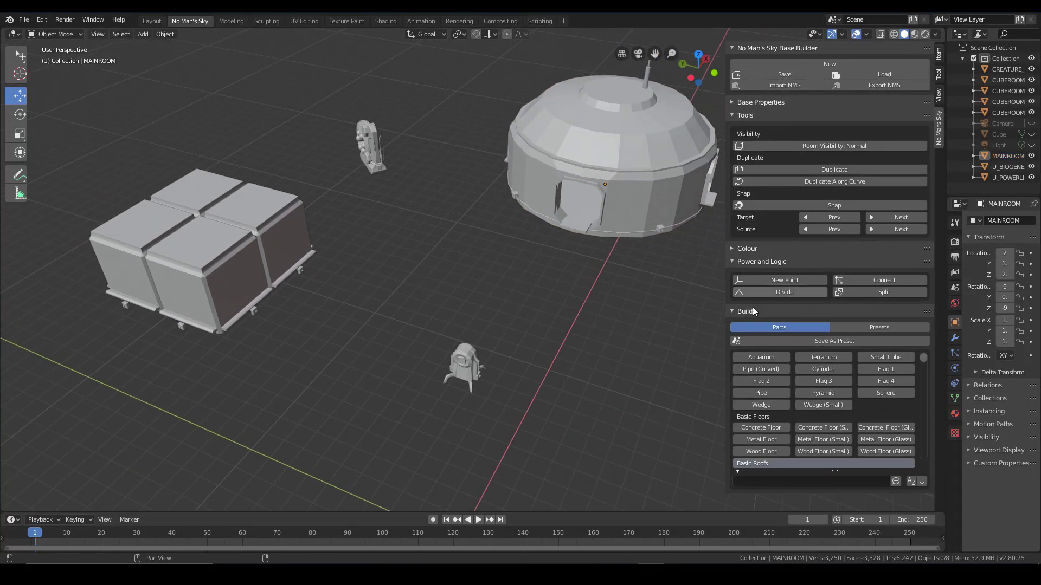
scroll(515, 296, up, 1)
scroll(516, 312, up, 1)
mouse_move(516, 319)
middle_down()
mouse_move(558, 316)
mouse_move(523, 309)
mouse_move(513, 338)
middle_up()
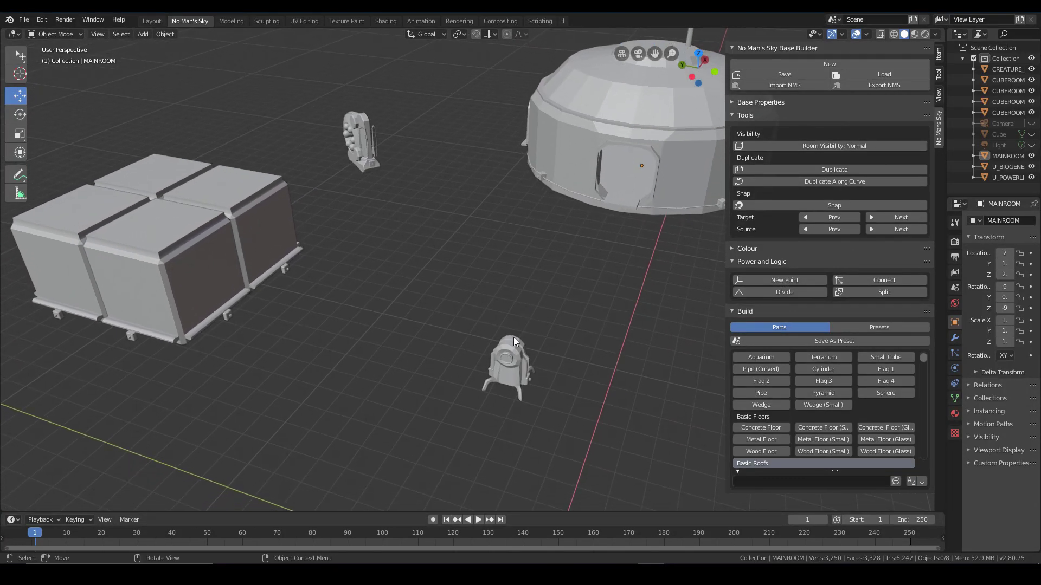
click(513, 367)
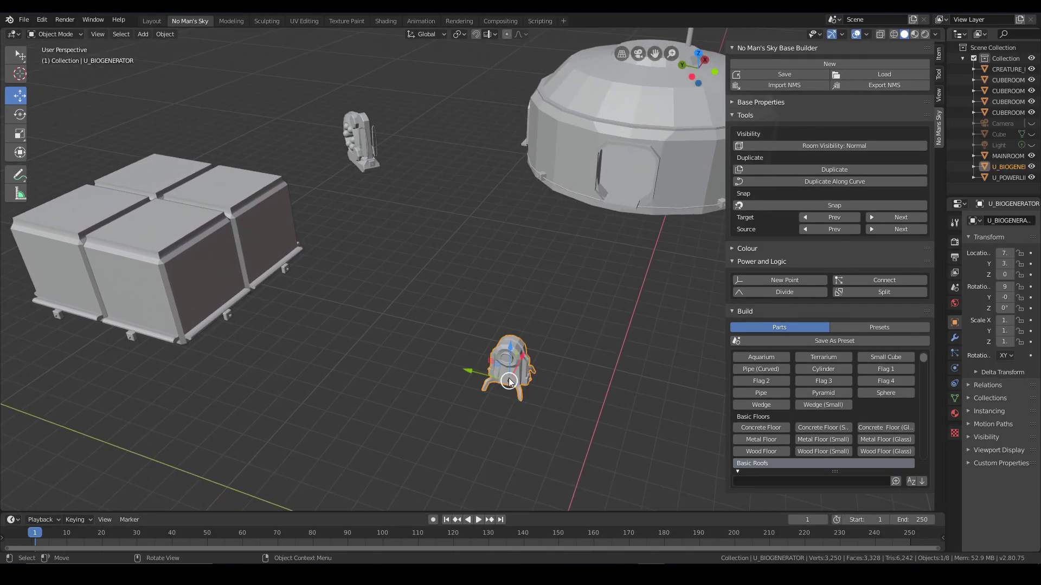
Add the front CUBEROOM to the biogenerator selection and Connect them with a power line
shift+click(194, 291)
middle_drag(353, 375, 481, 358)
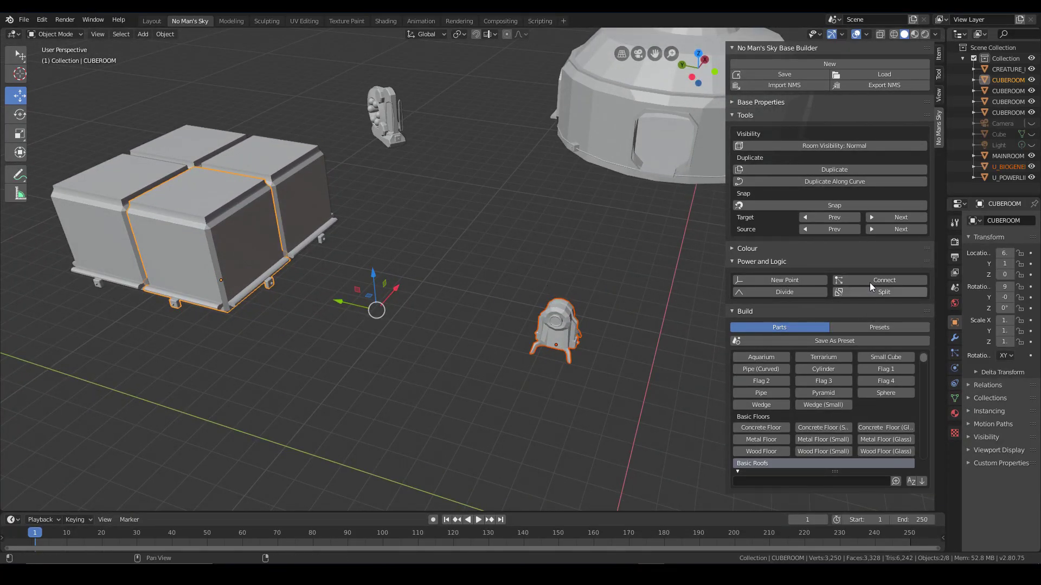
middle_drag(548, 336, 488, 292)
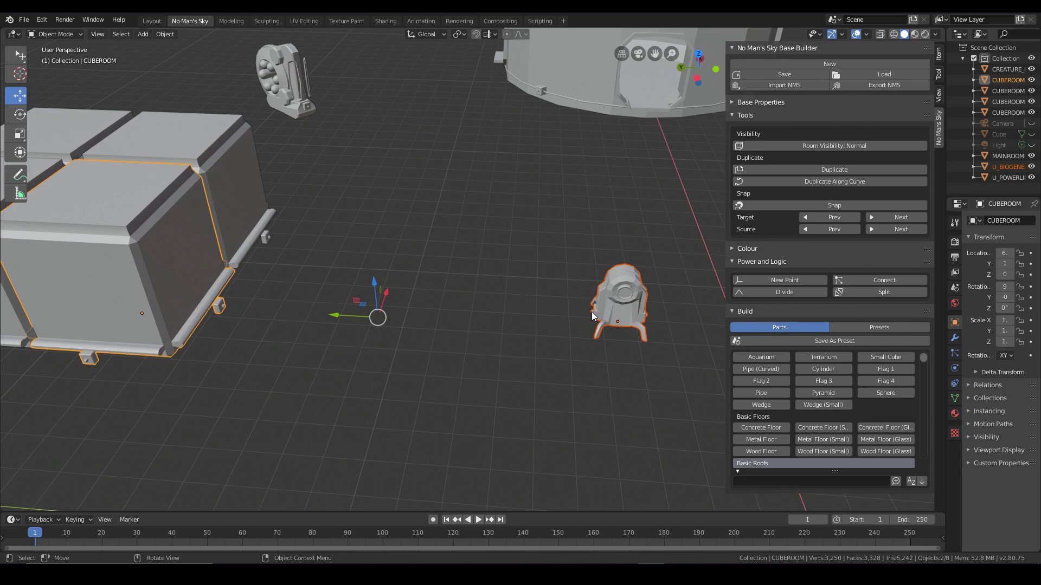
click(874, 281)
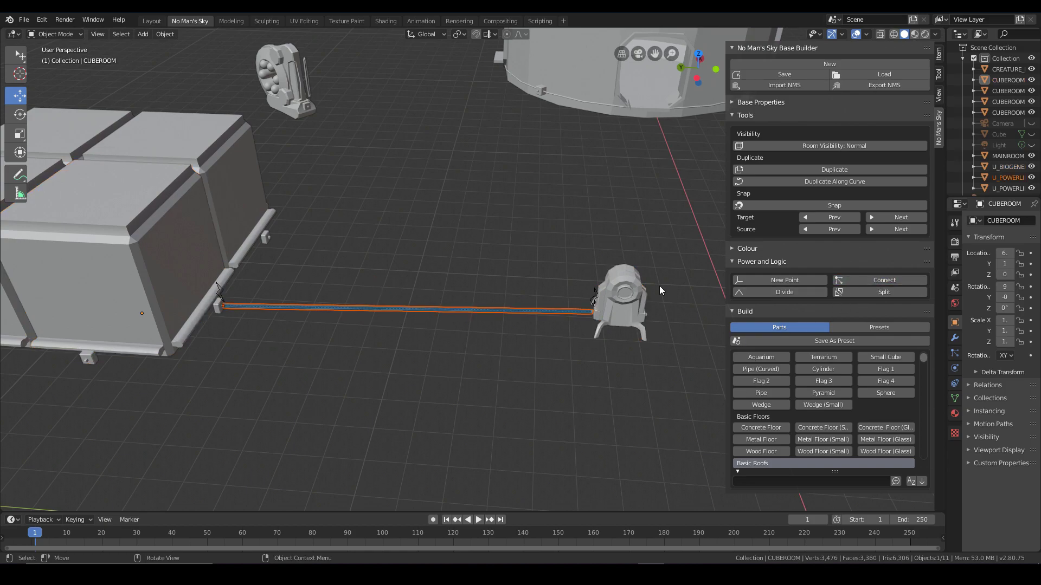
middle_drag(433, 322, 480, 372)
click(449, 332)
click(448, 321)
middle_drag(448, 320, 456, 368)
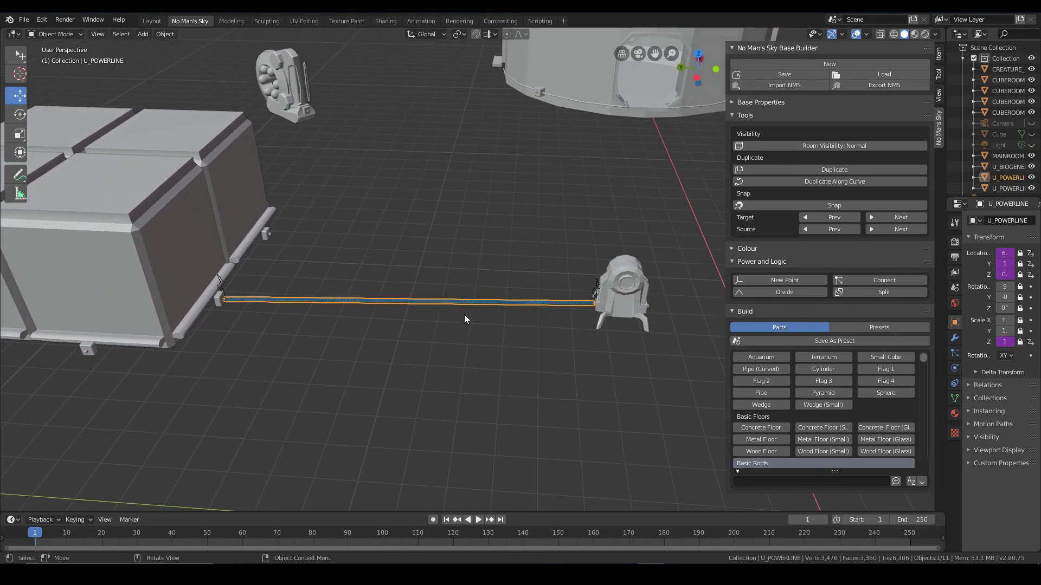
middle_drag(465, 319, 486, 309)
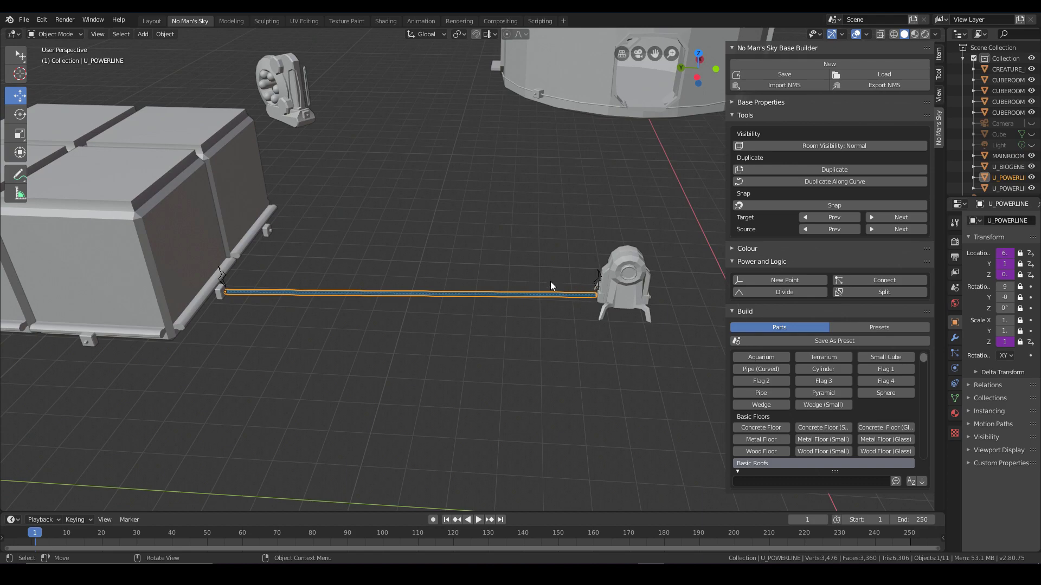
click(593, 281)
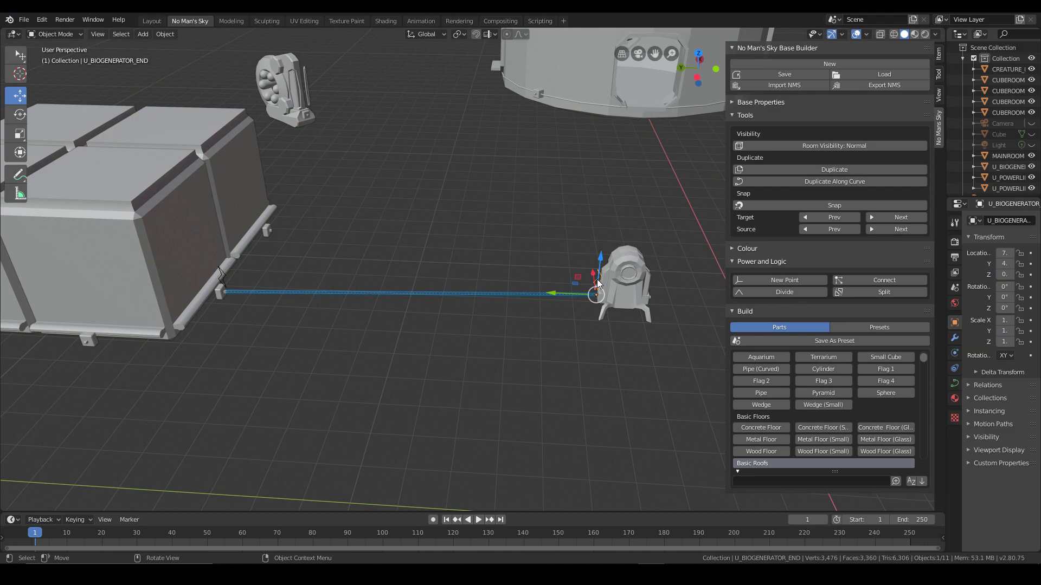
click(219, 275)
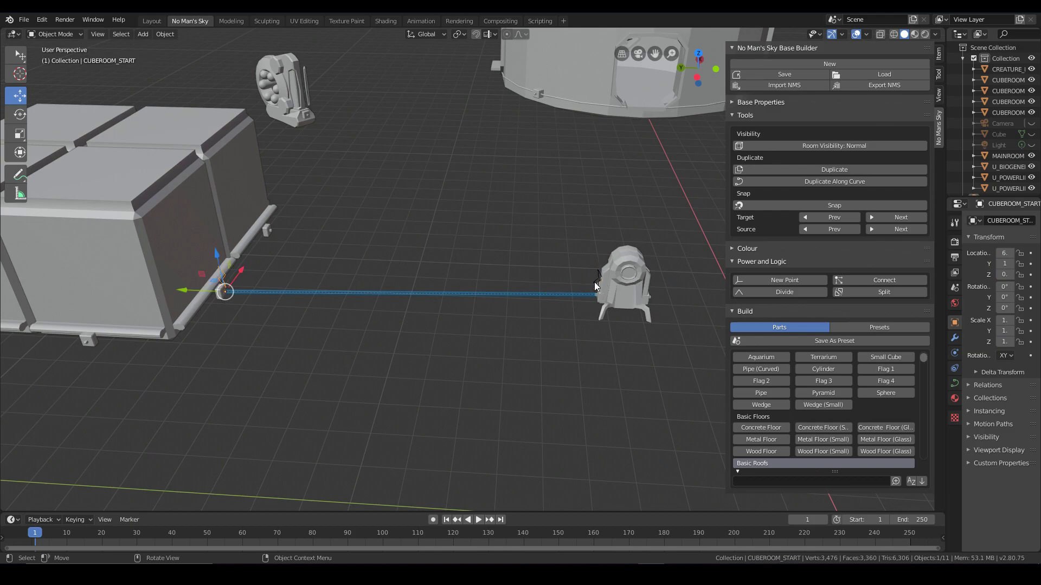
click(594, 283)
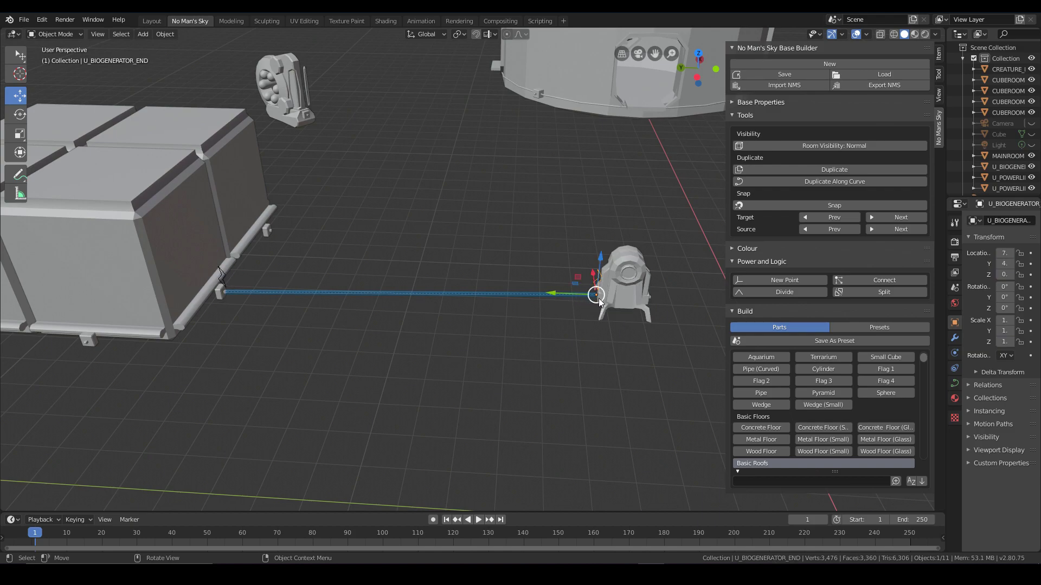
drag(601, 300, 532, 243)
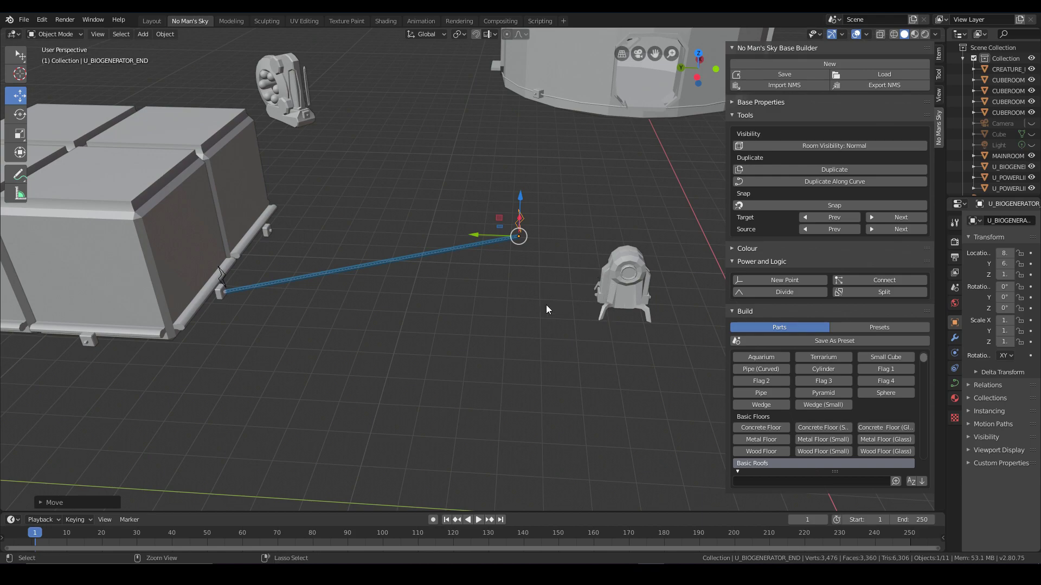
drag(515, 241, 544, 258)
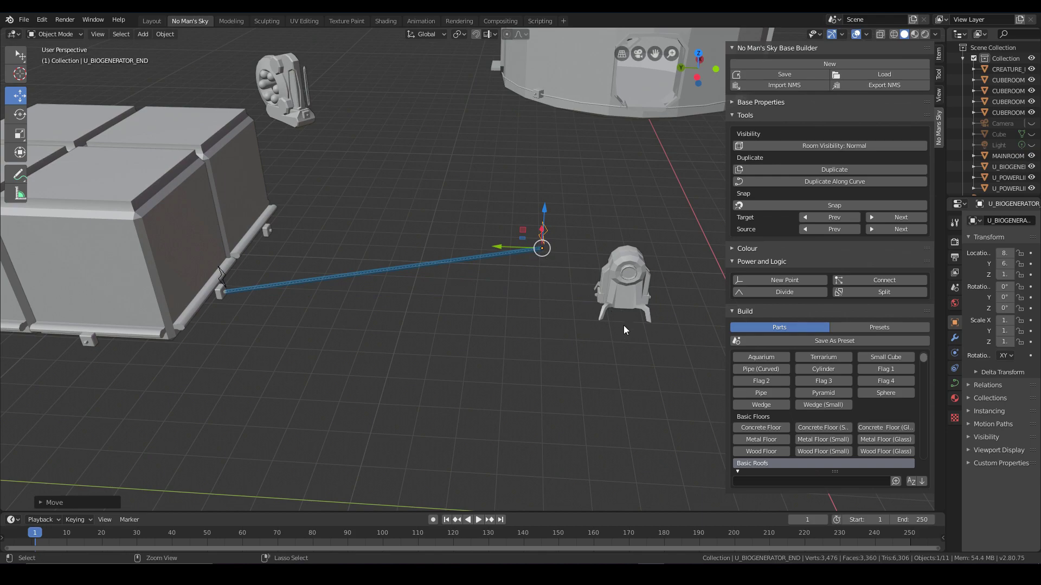
key(ctrl+z)
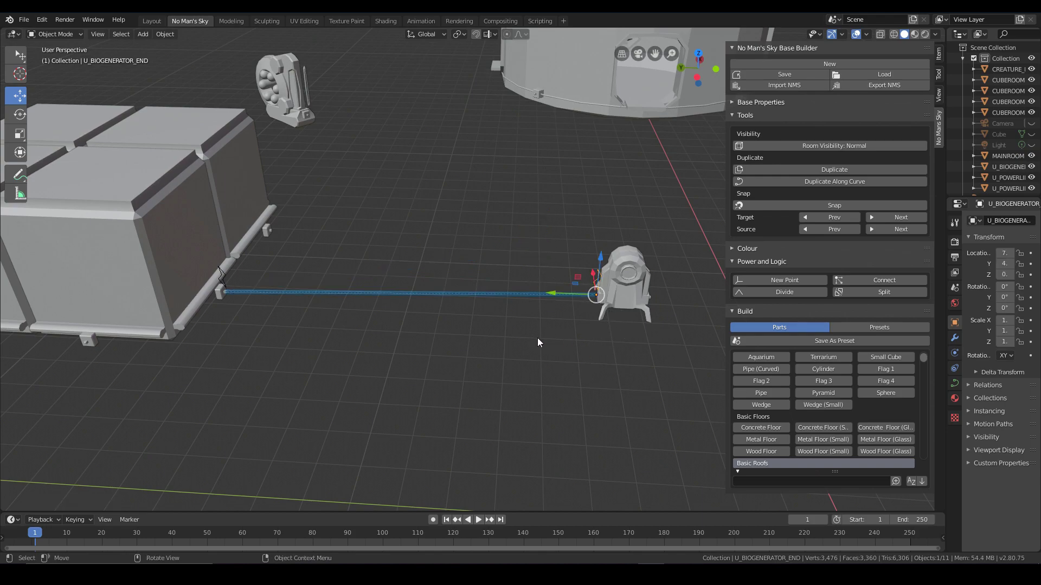
middle_drag(538, 337, 422, 306)
Divide the power line and move the new midpoint along X, then Y, to form a corner
click(452, 325)
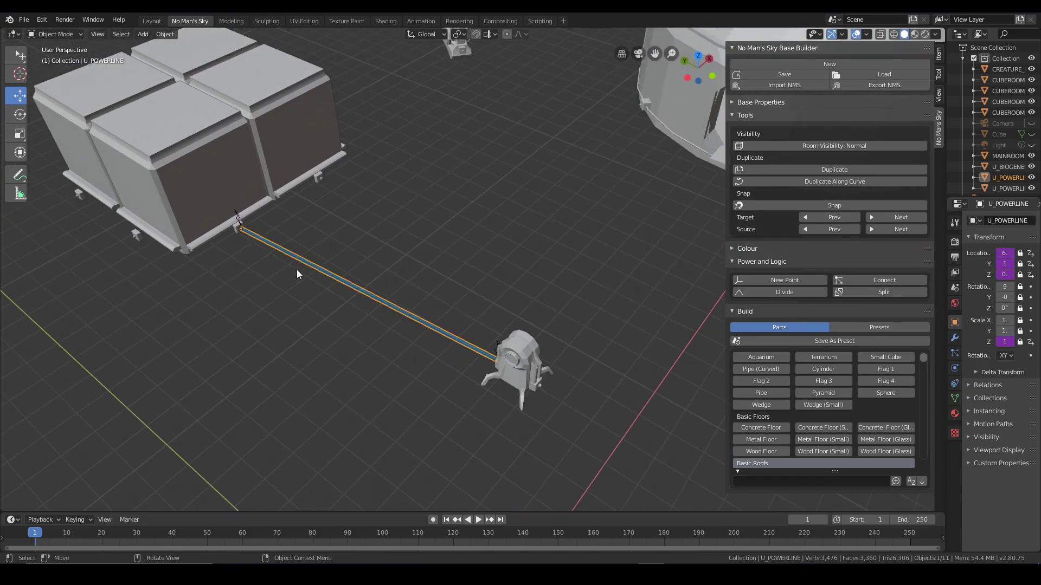
middle_drag(391, 345, 499, 272)
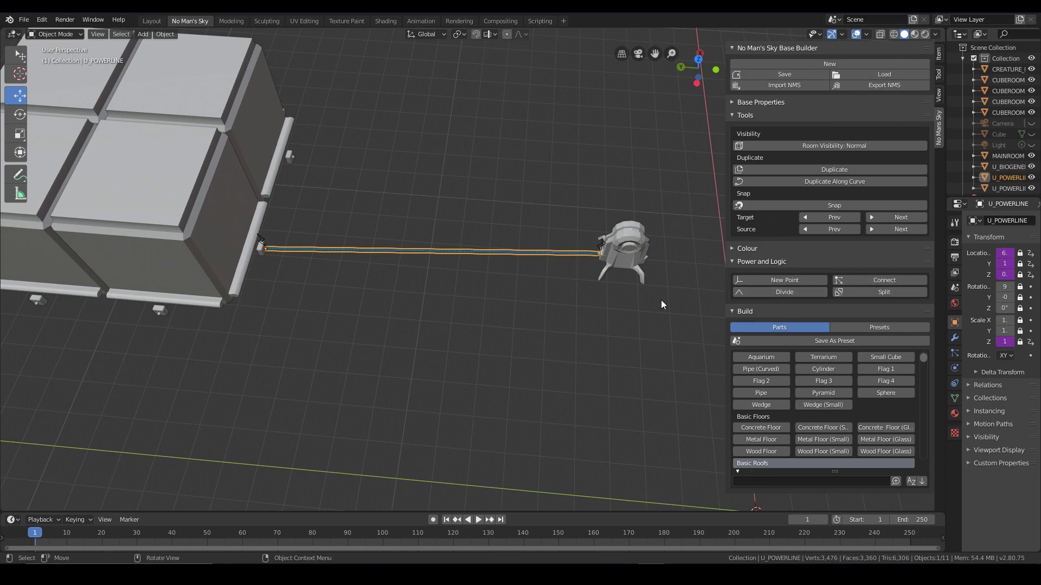
click(782, 291)
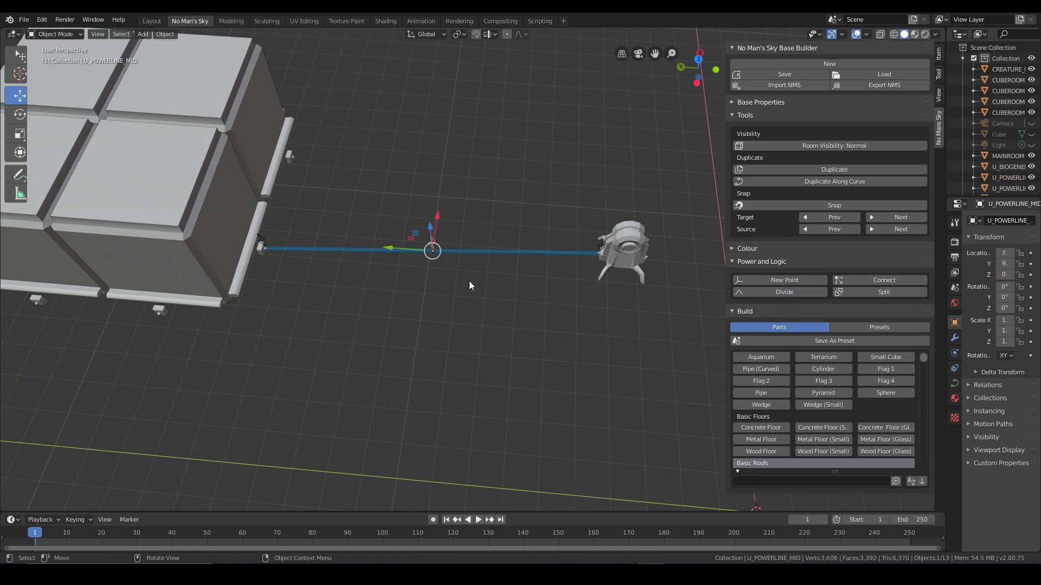
middle_drag(469, 280, 473, 255)
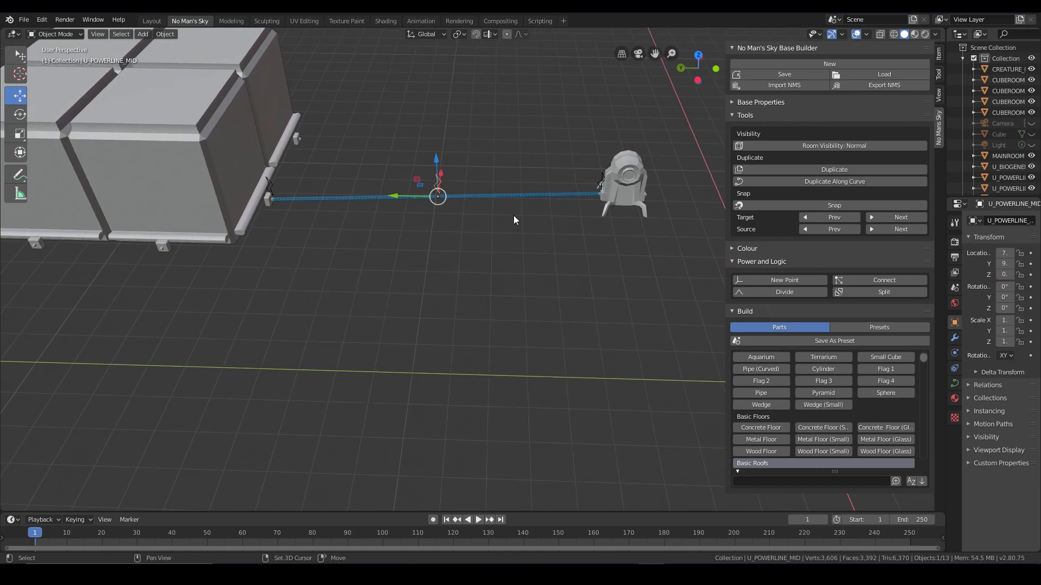
shift+middle_drag(513, 215, 499, 273)
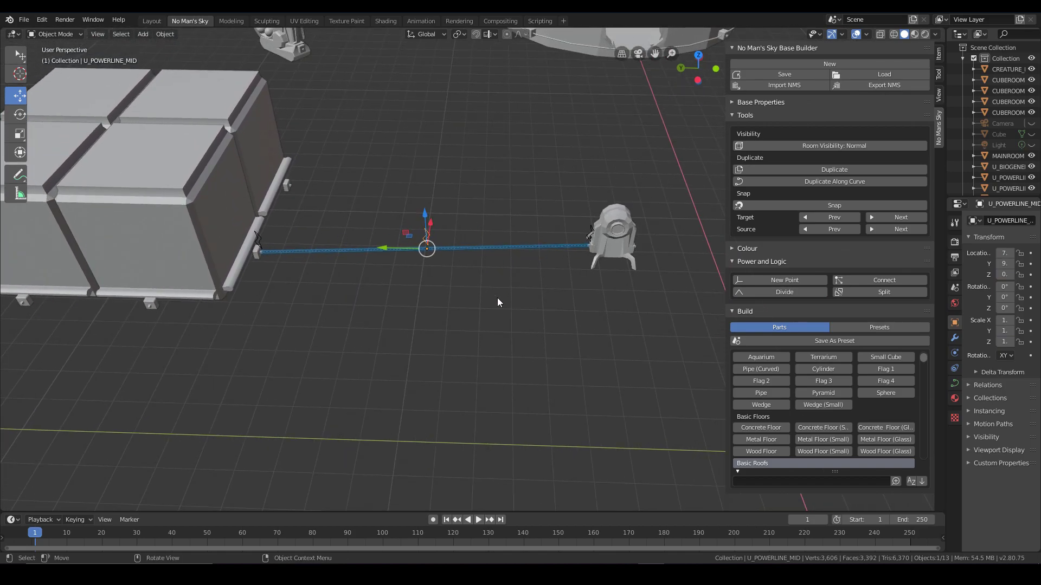
key(g)
key(x)
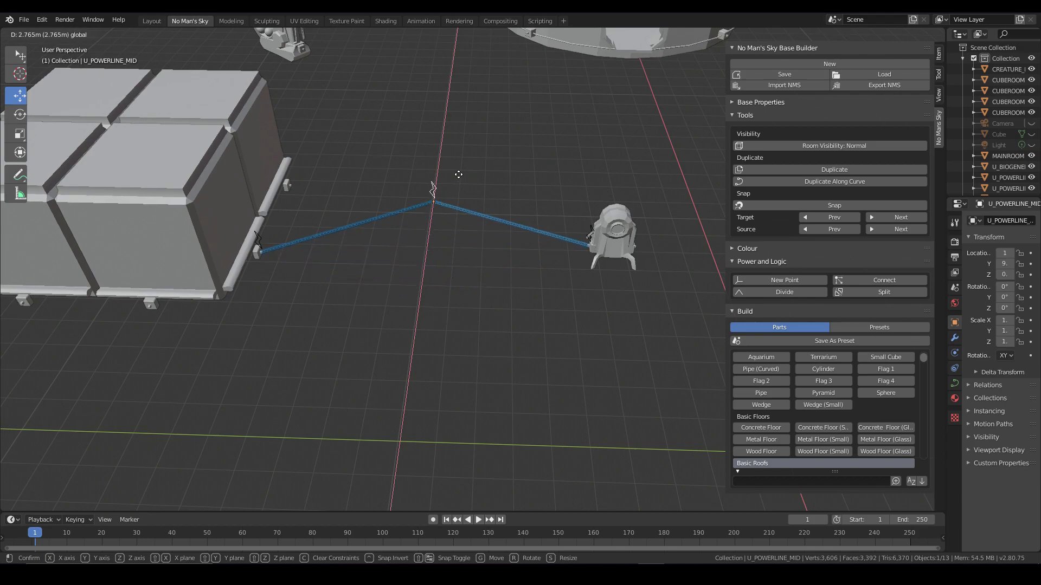
click(451, 307)
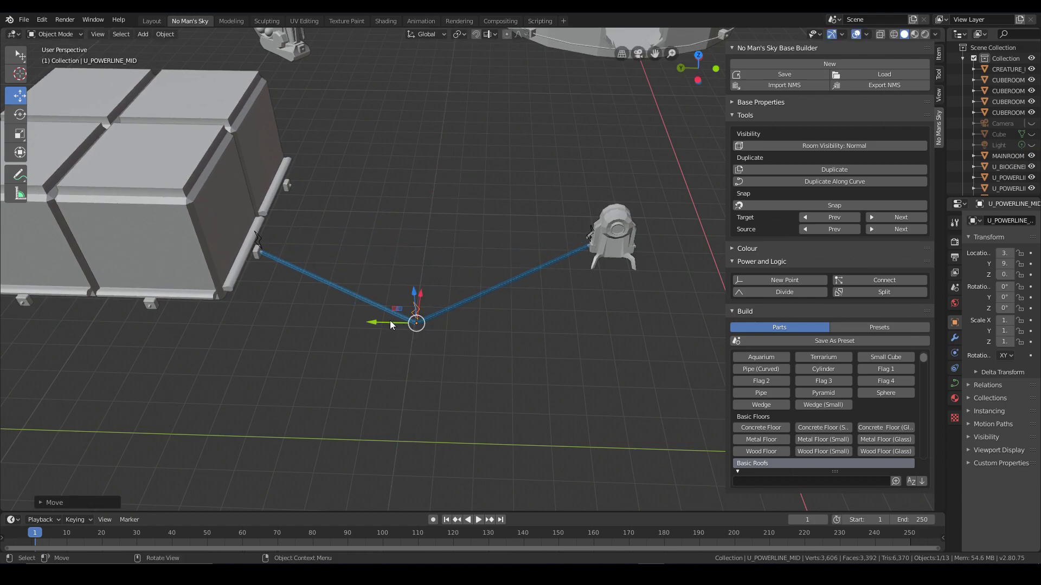
key(g)
key(y)
click(566, 354)
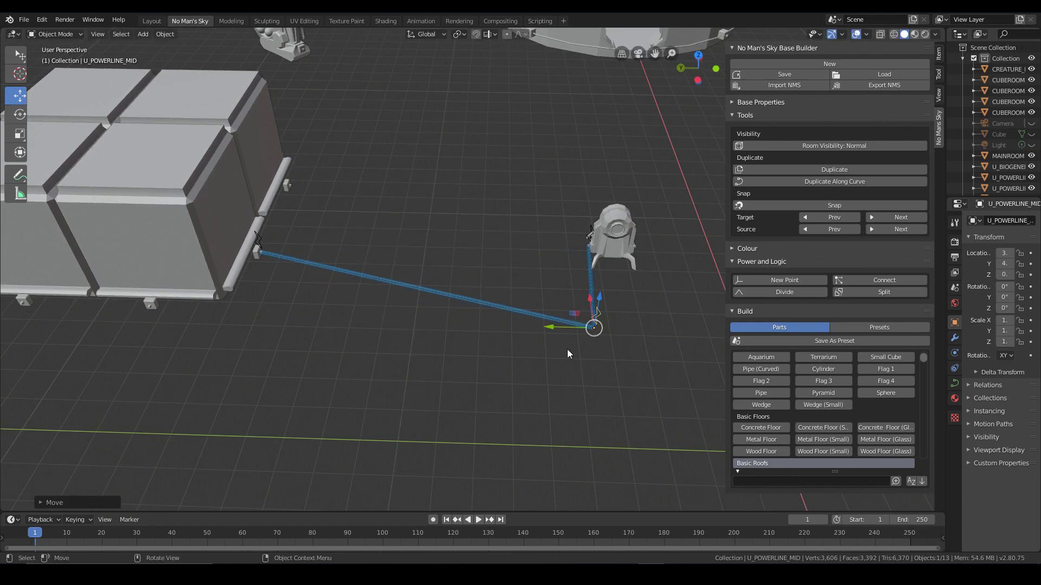
middle_drag(567, 354, 453, 278)
Divide the line again and slide the new midpoint beside the cube room connector for a right angle
click(469, 301)
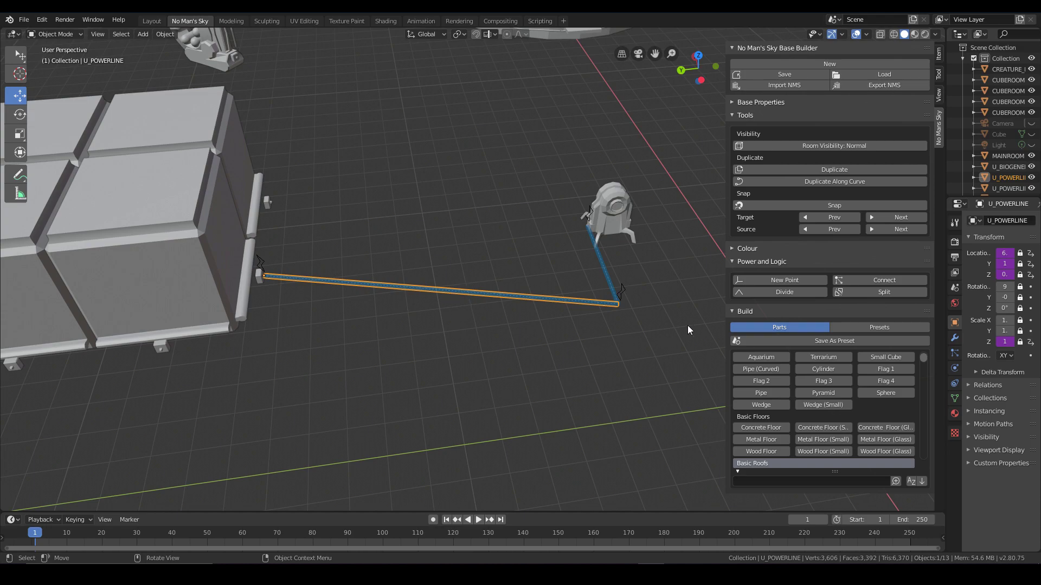
click(772, 292)
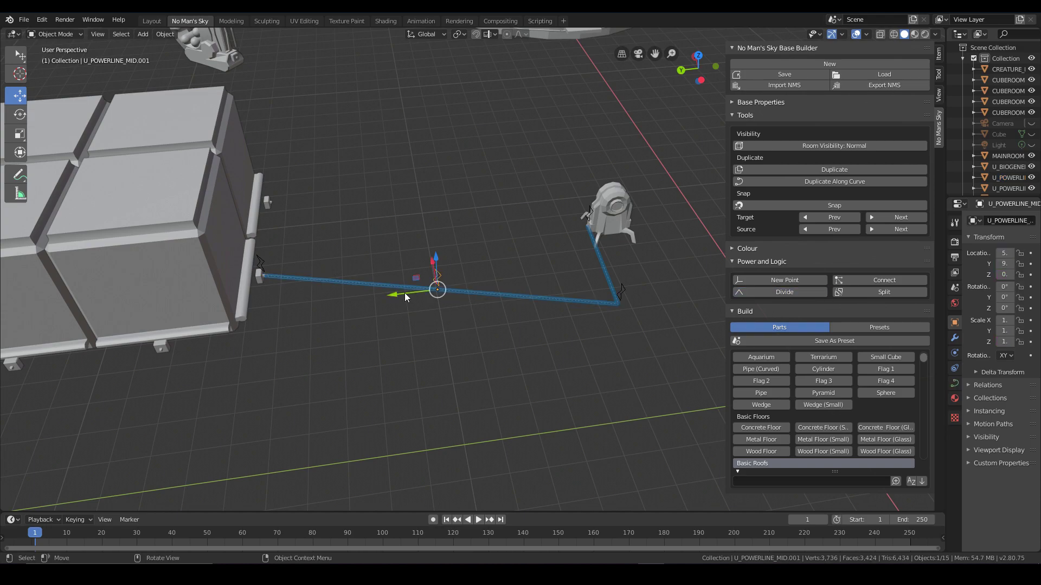
drag(404, 293, 258, 347)
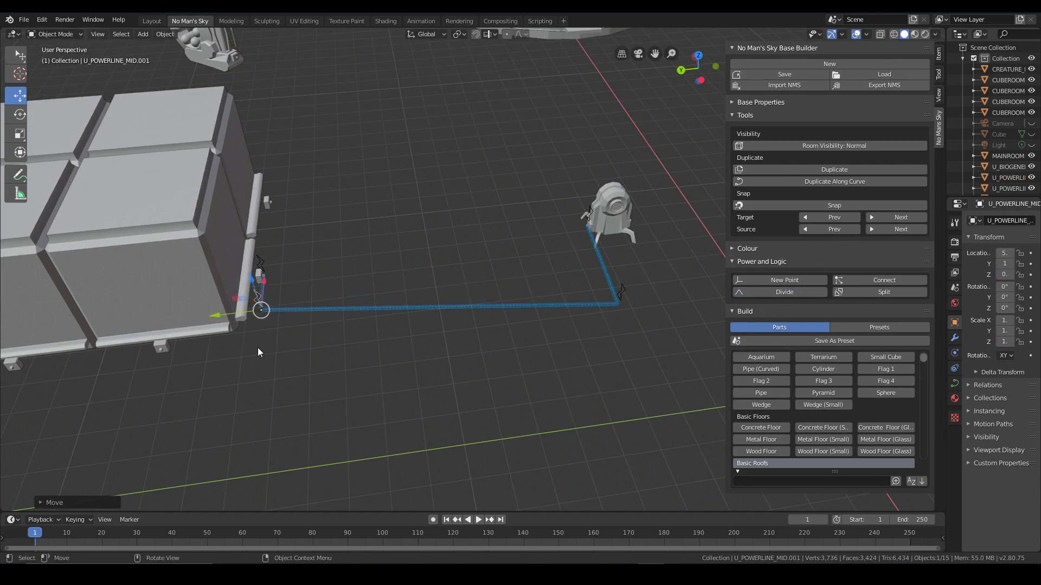
scroll(258, 347, up, 3)
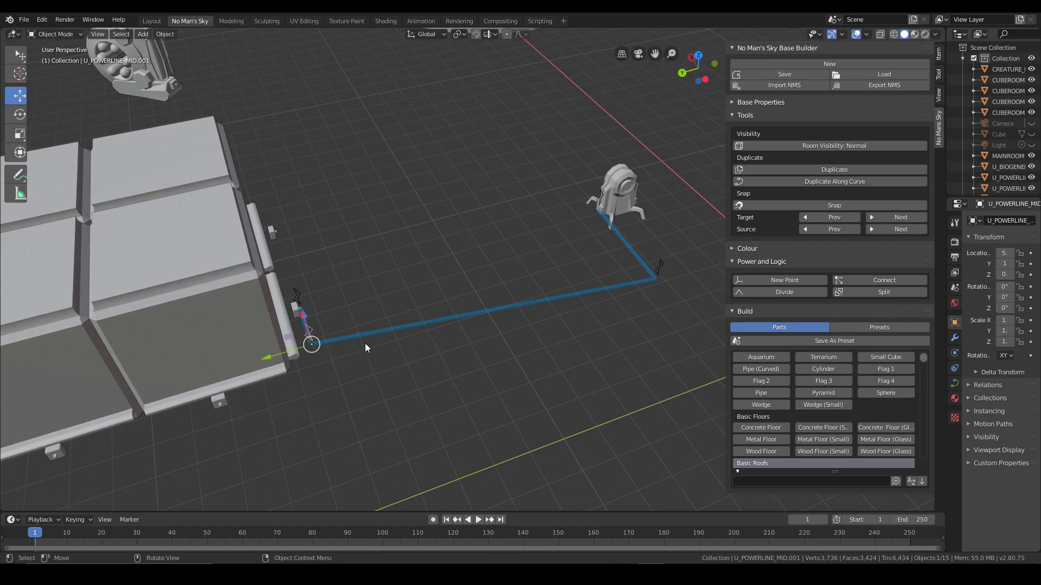
middle_drag(365, 343, 249, 219)
key(g)
click(292, 268)
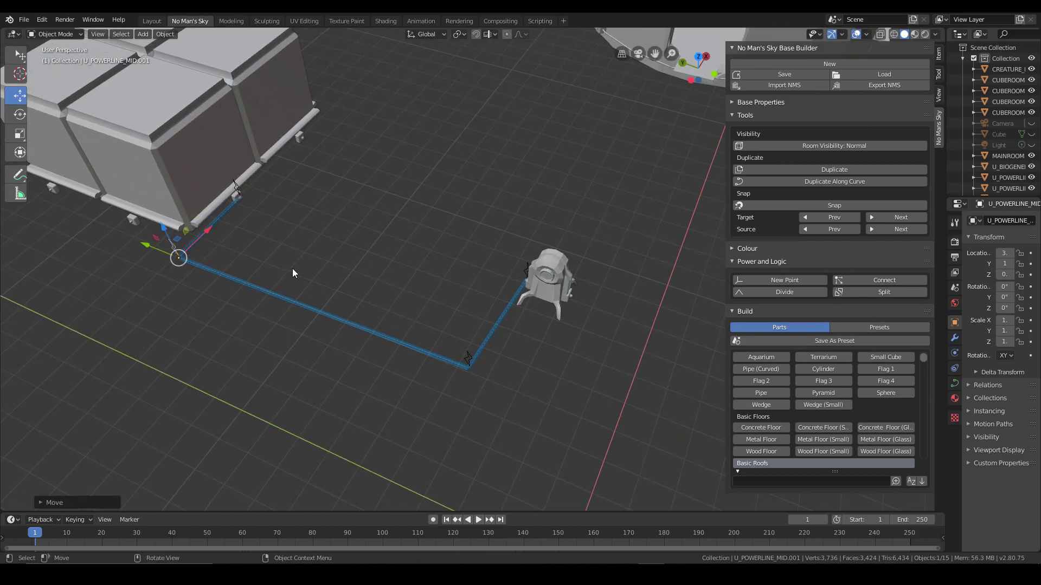
middle_drag(292, 268, 368, 260)
click(406, 345)
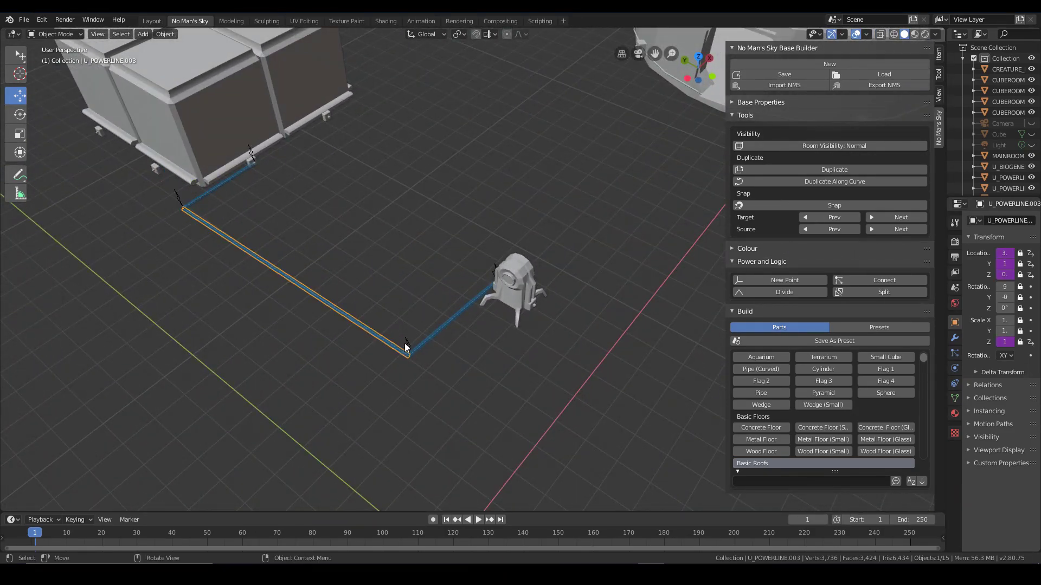
click(406, 345)
middle_drag(405, 345, 443, 314)
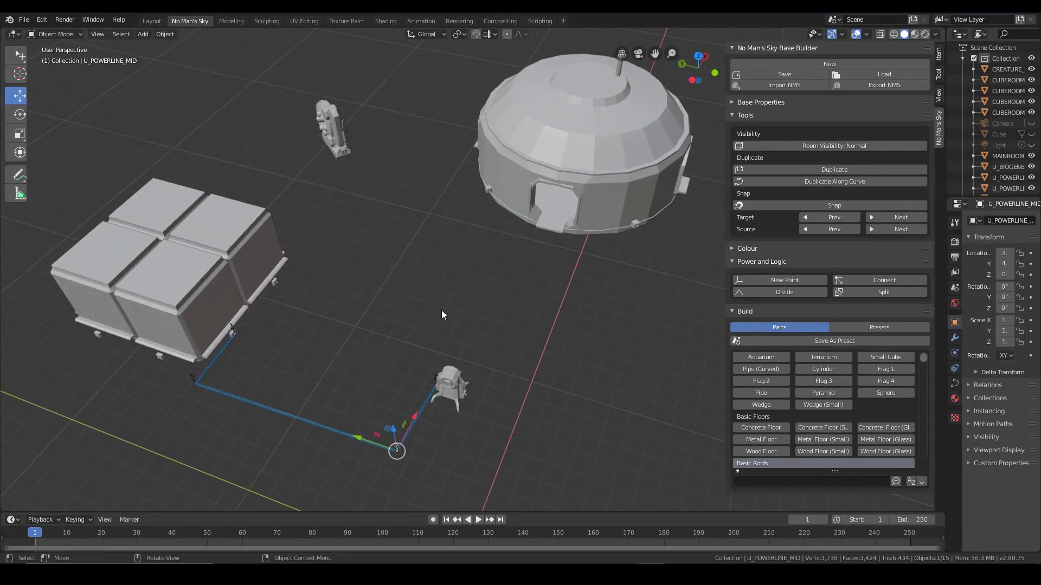
Select the MAINROOM dome and the biogenerator, then Connect them with a power line
middle_drag(515, 267, 525, 158)
click(527, 330)
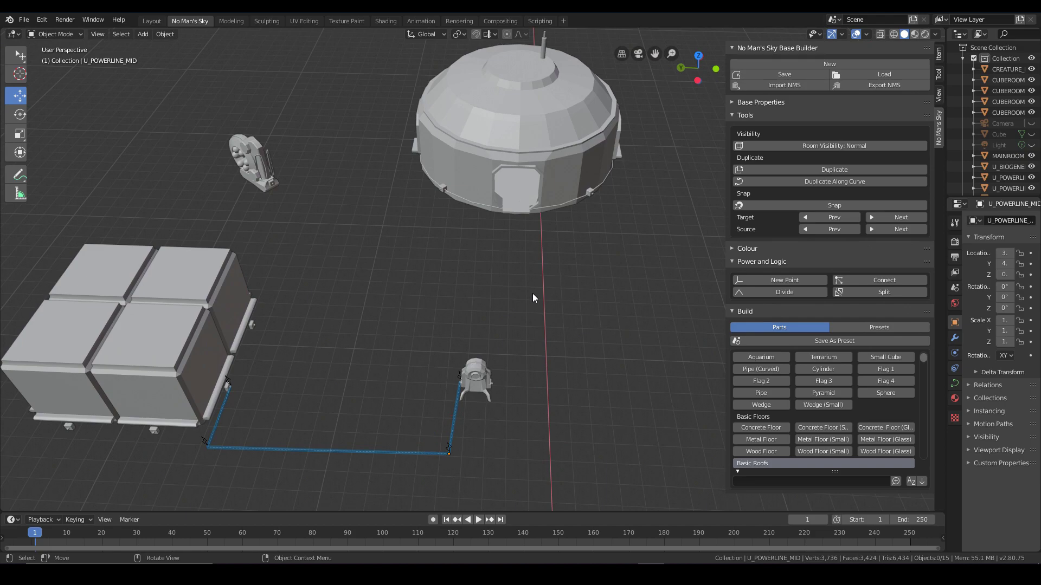
click(535, 173)
shift+click(481, 373)
middle_drag(481, 373, 504, 341)
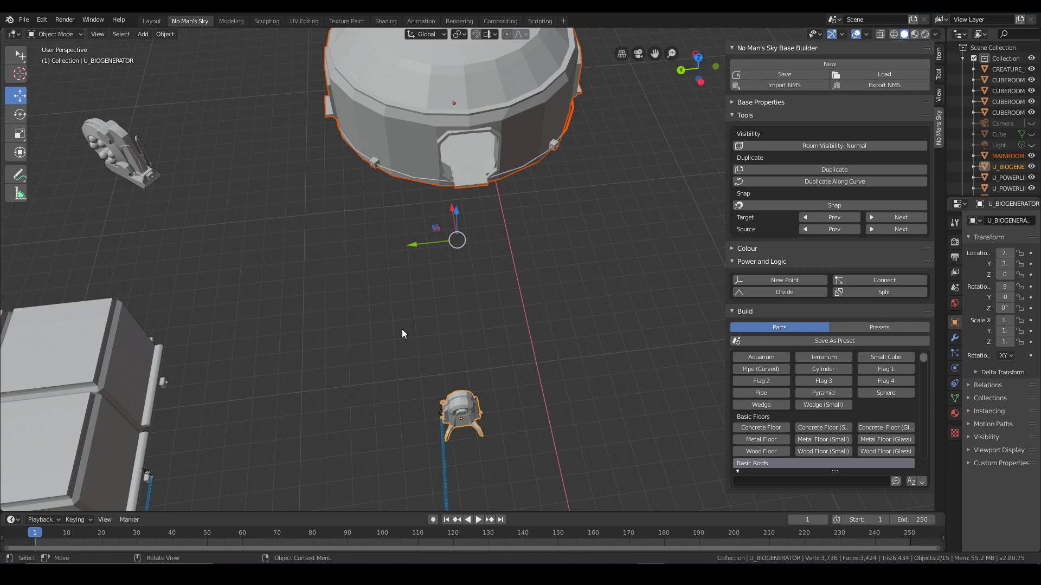
click(871, 280)
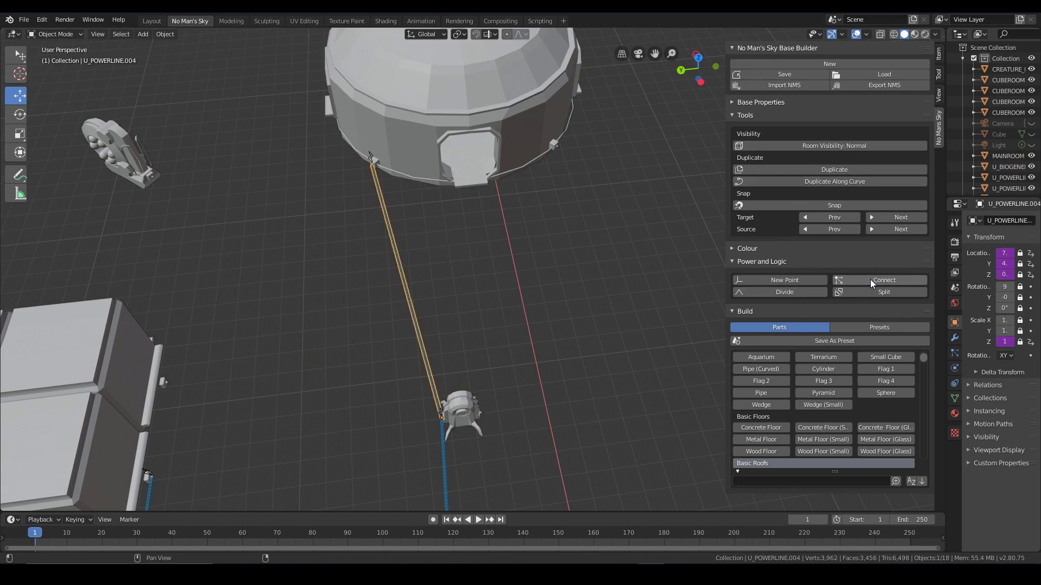
middle_drag(509, 259, 400, 148)
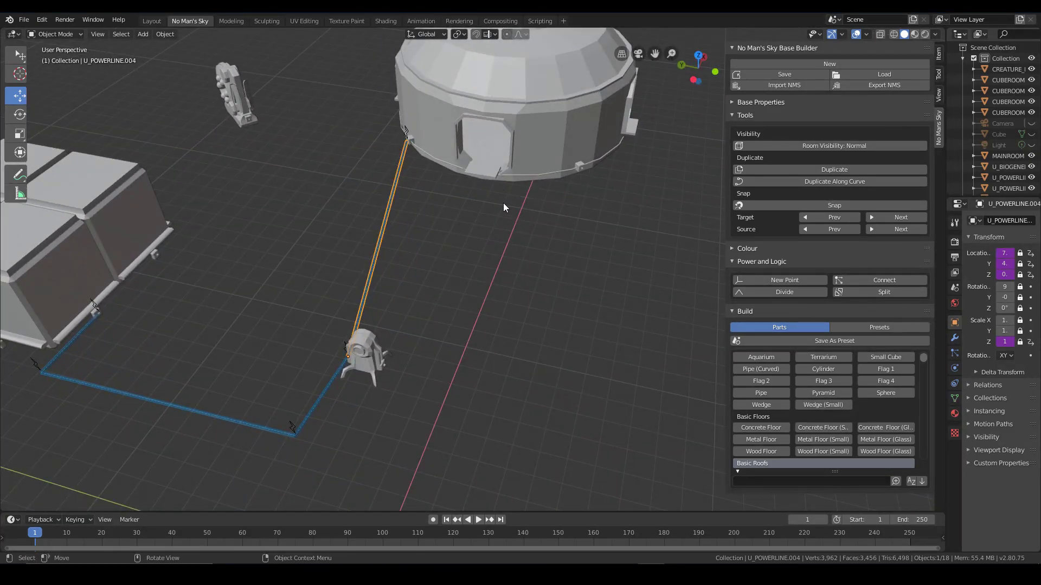
middle_drag(503, 206, 516, 259)
Select the main room dome together with the power line's MAINROOM_END
click(515, 258)
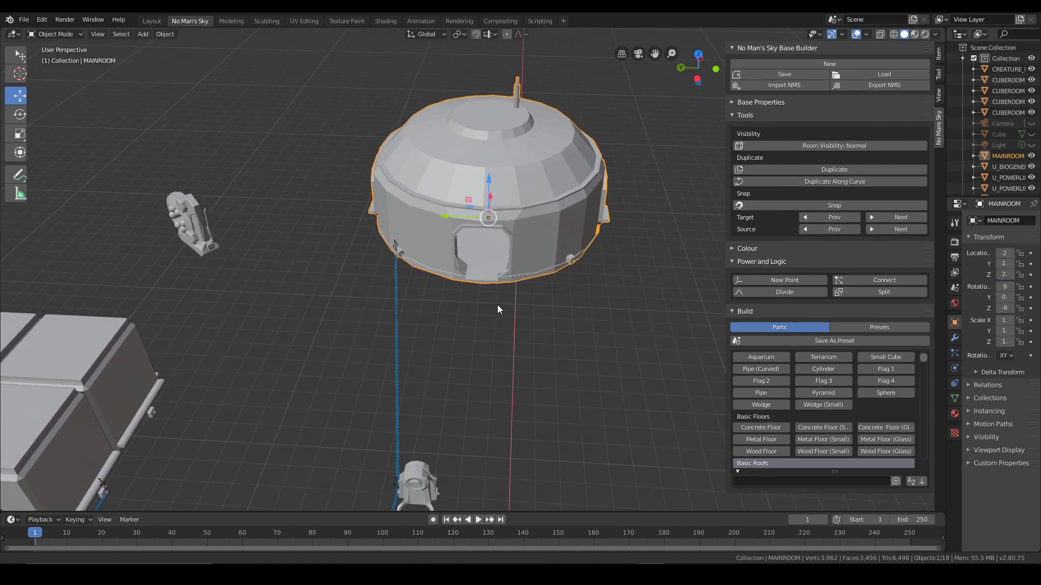
mouse_move(496, 304)
middle_down()
mouse_move(552, 303)
mouse_move(514, 309)
middle_up()
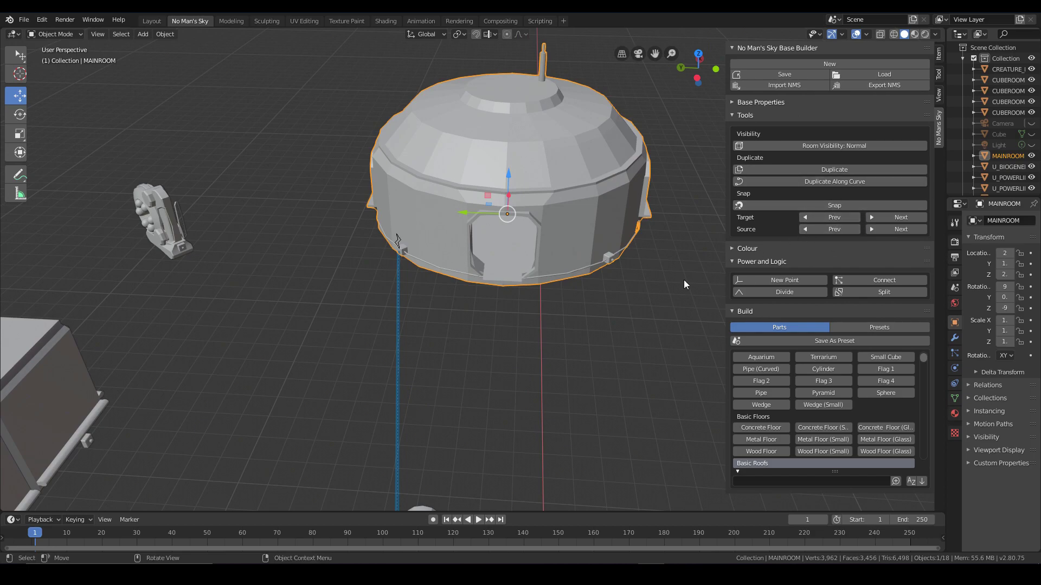
middle_drag(540, 296, 512, 327)
click(493, 323)
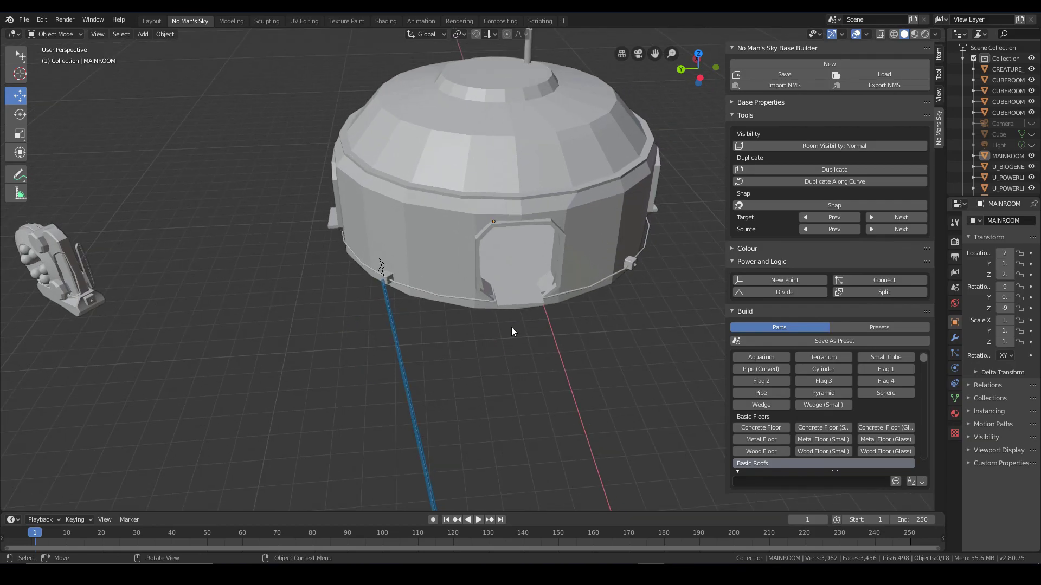
middle_drag(629, 272, 629, 271)
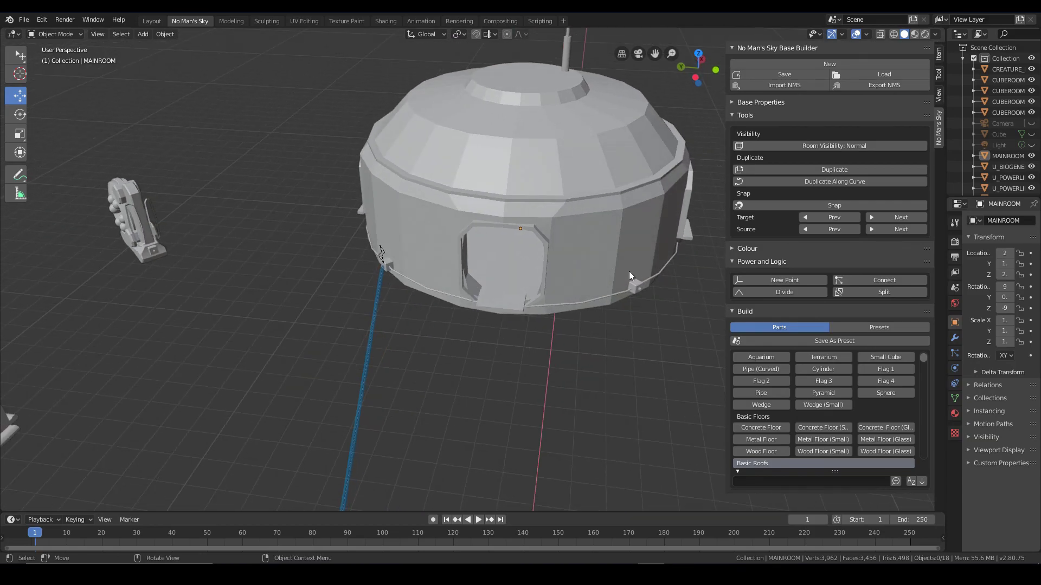
middle_drag(592, 313, 518, 265)
click(579, 245)
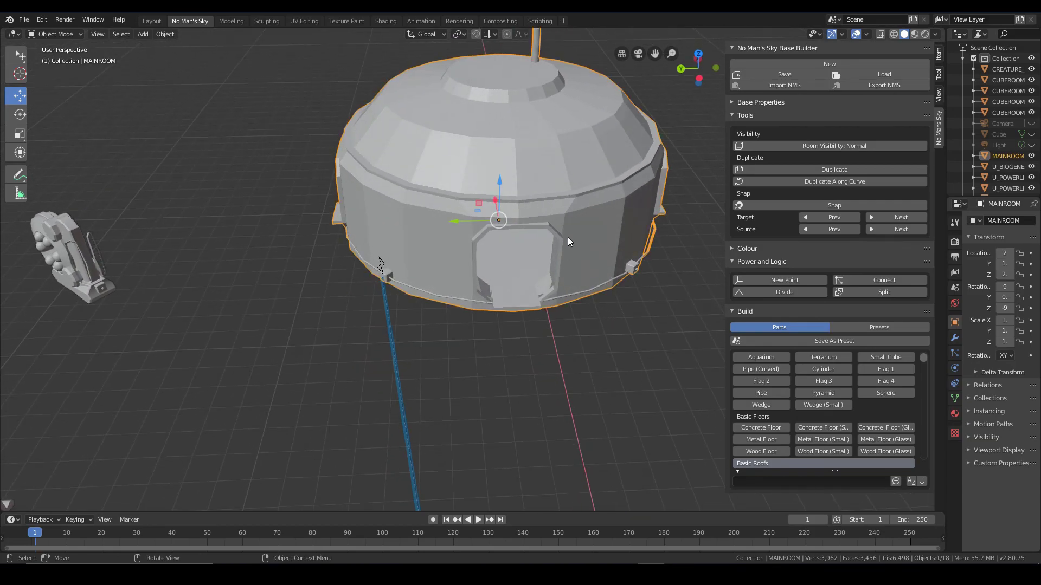
shift+click(383, 263)
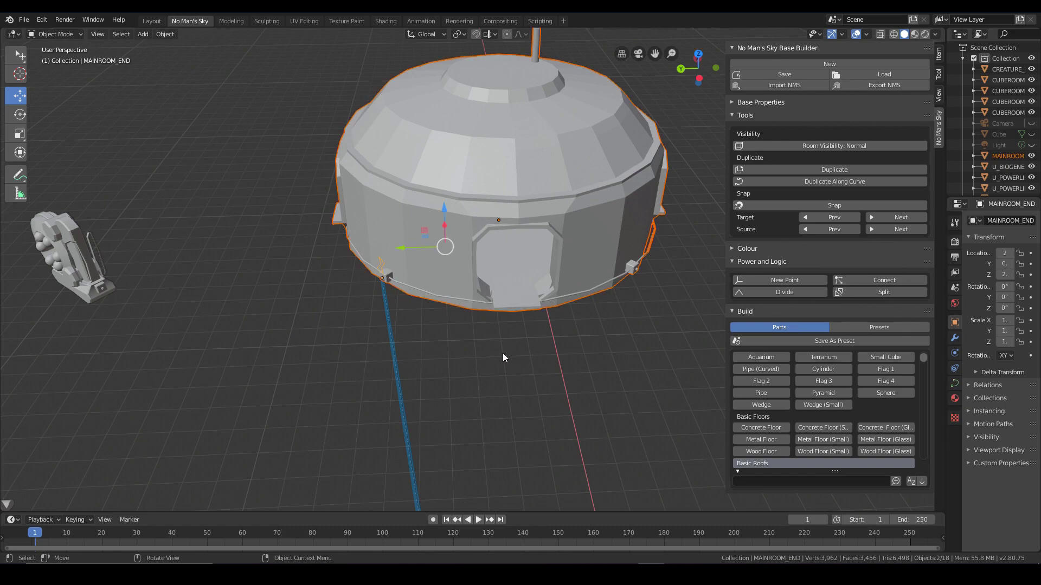
middle_drag(503, 353, 521, 320)
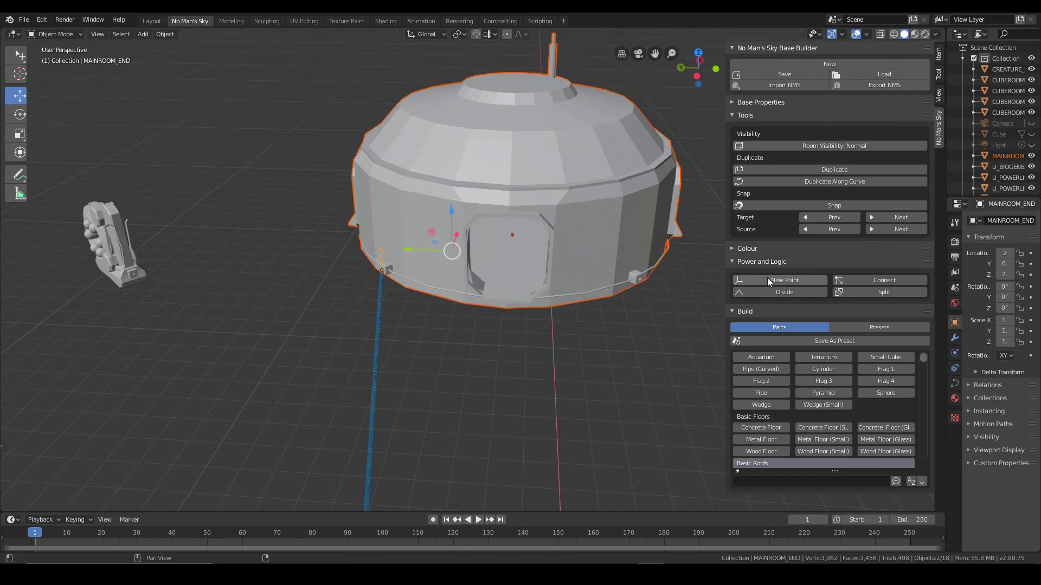
Cycle the line end through dome connectors with Snap Target Next and Prev
click(882, 218)
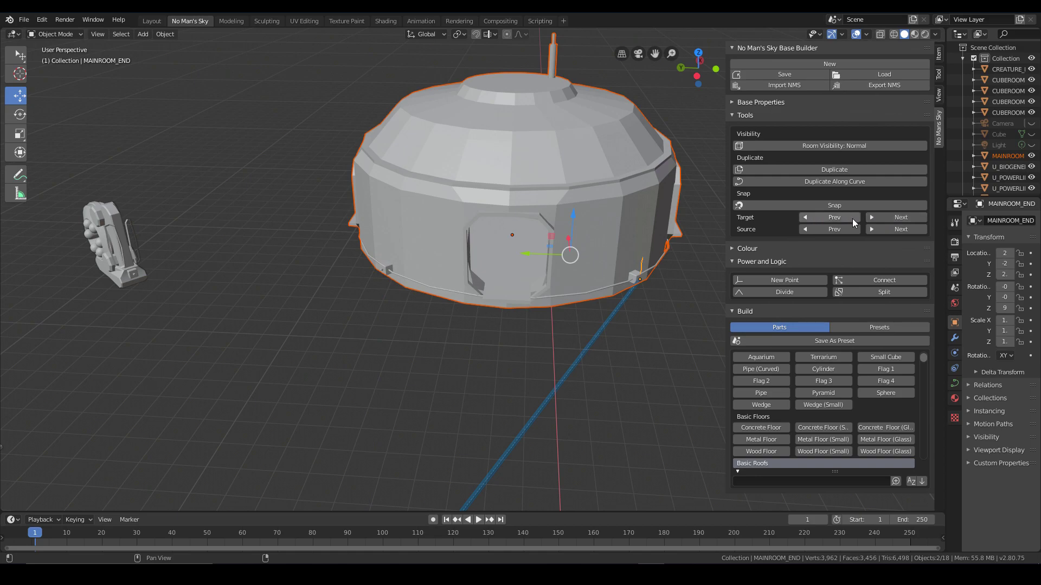
click(851, 219)
click(900, 217)
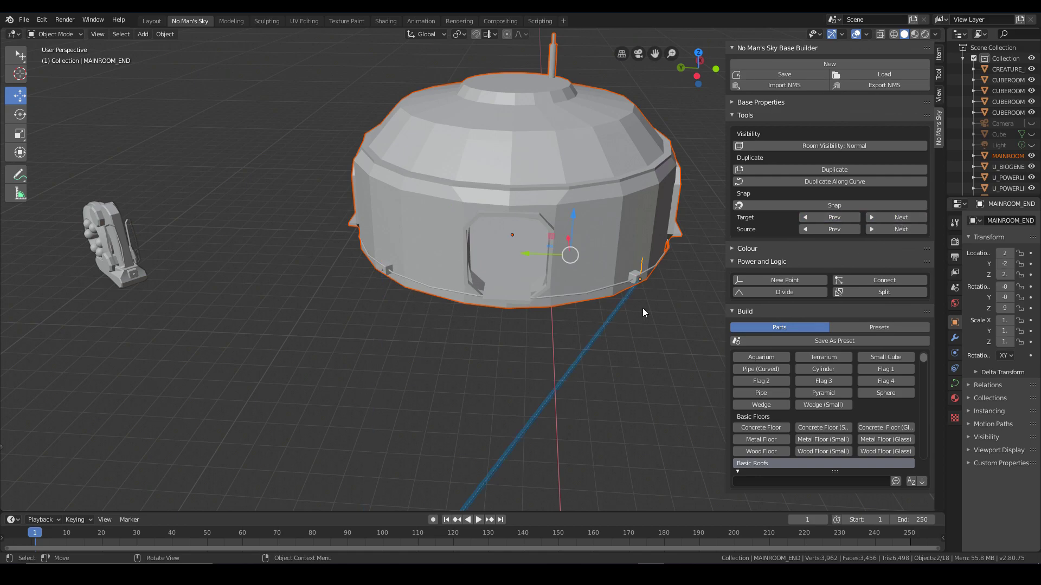
middle_drag(643, 312, 511, 274)
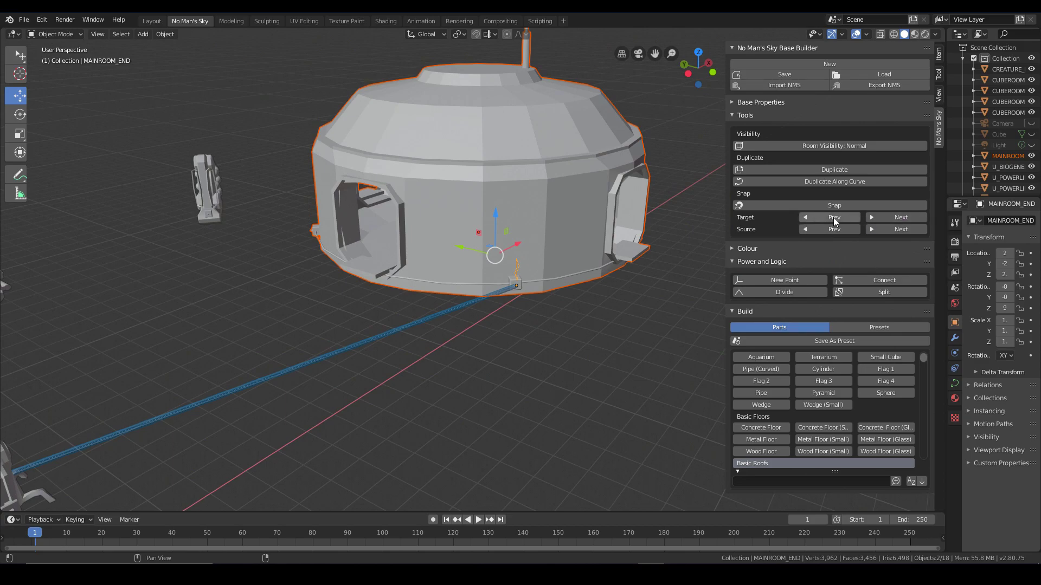
middle_drag(577, 289, 884, 253)
Keep stepping snap targets to settle the end connector, then select the dome-to-biogenerator line
click(899, 218)
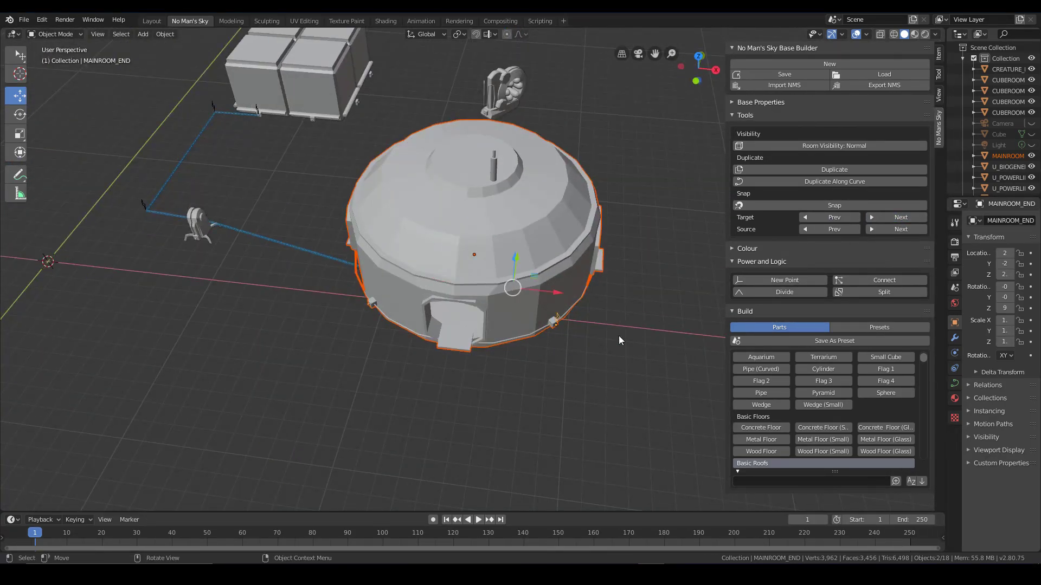
middle_drag(619, 336, 544, 297)
middle_drag(597, 318, 534, 337)
click(896, 218)
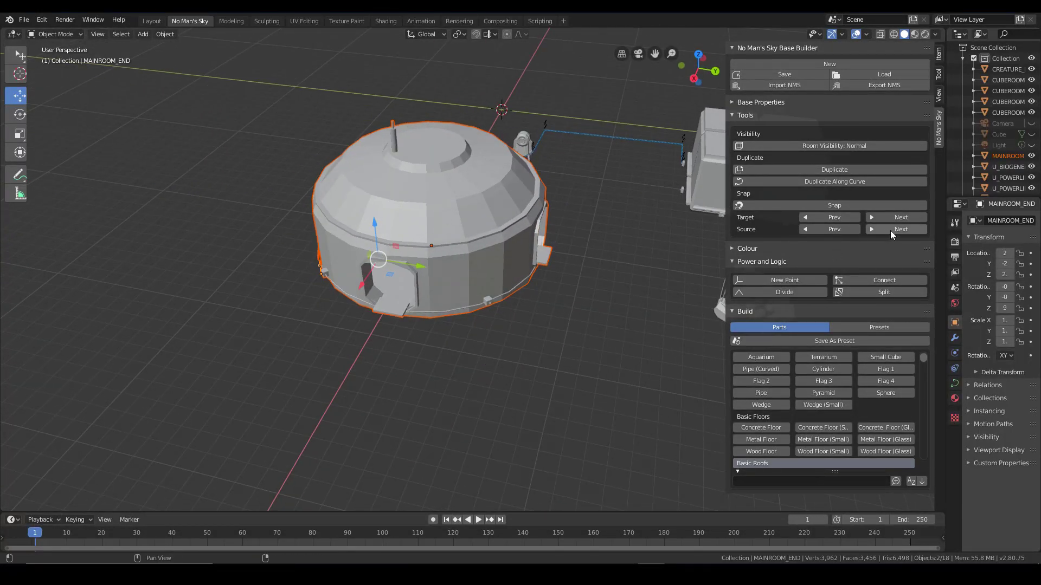
click(835, 217)
middle_drag(392, 298, 607, 265)
click(805, 220)
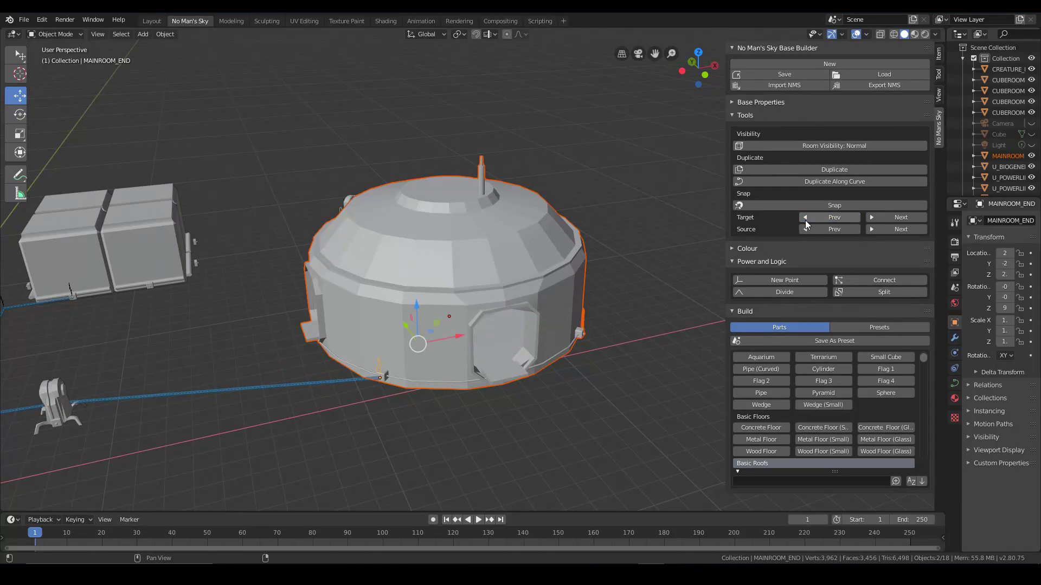
mouse_move(607, 304)
middle_down()
mouse_move(471, 356)
mouse_move(533, 383)
mouse_move(535, 304)
mouse_move(548, 333)
mouse_move(530, 333)
mouse_move(522, 389)
middle_up()
scroll(425, 382, down, 3)
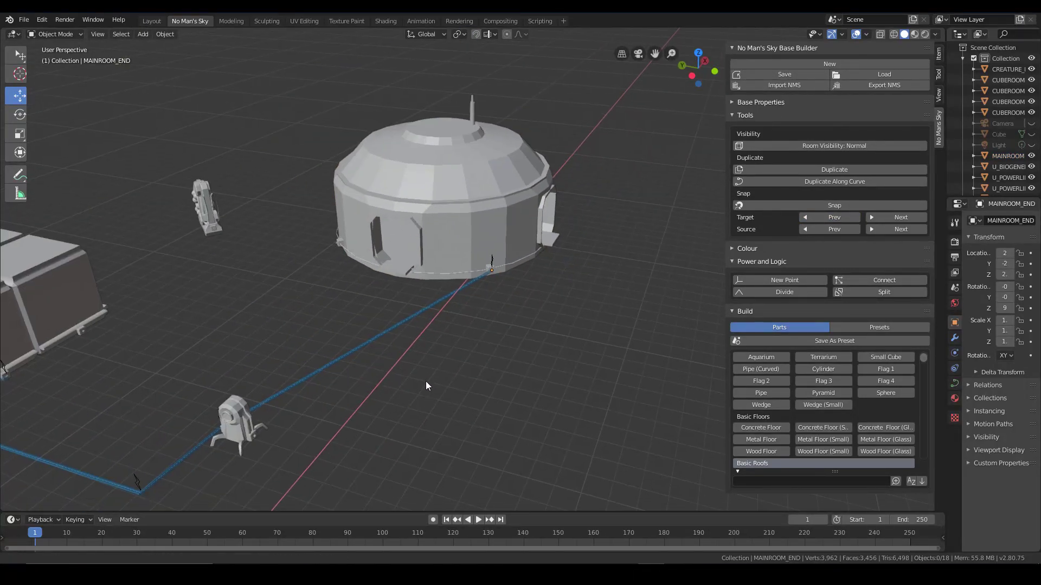
middle_drag(425, 382, 552, 313)
click(546, 272)
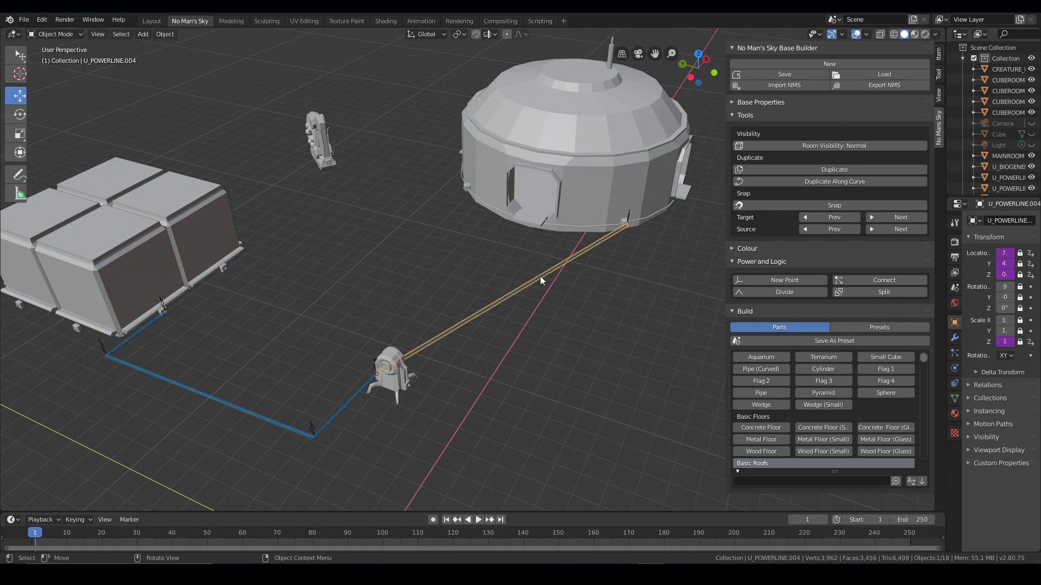
Divide the dome-to-biogenerator line and reposition the midpoint, adjusting its height along Z
click(782, 293)
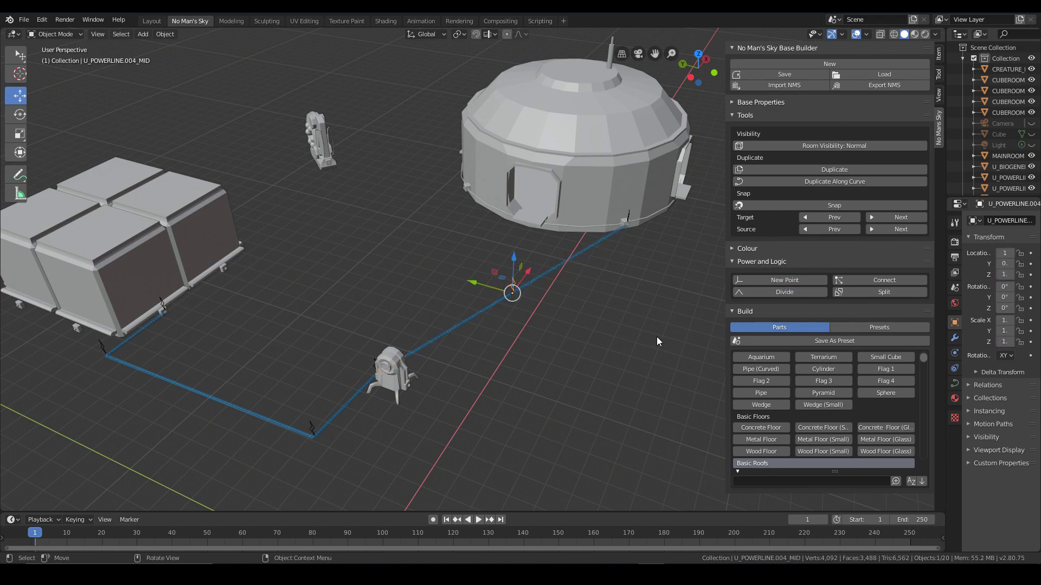
key(g)
click(571, 274)
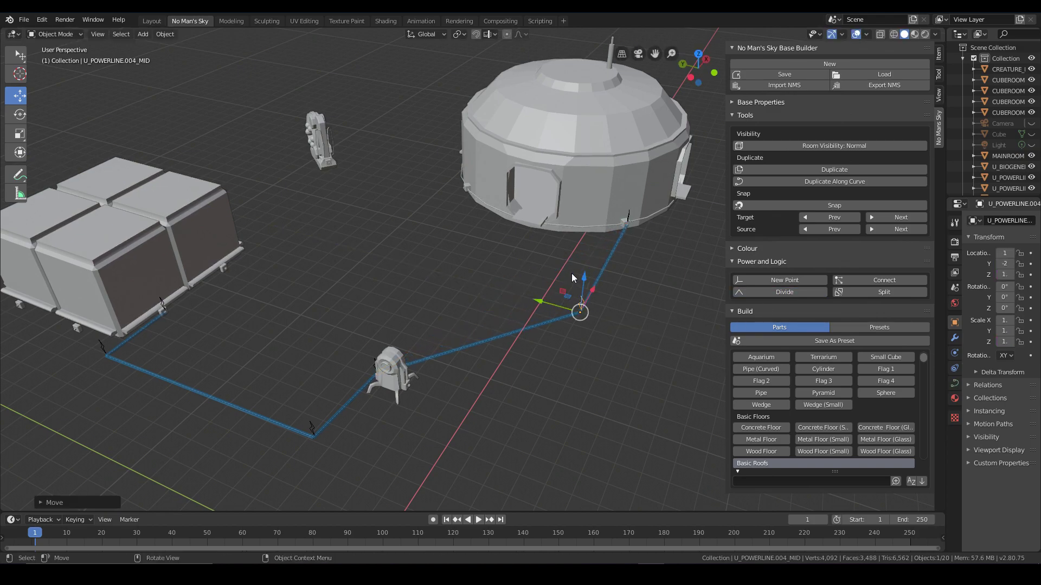
key(g)
key(z)
click(590, 320)
middle_drag(590, 320, 516, 295)
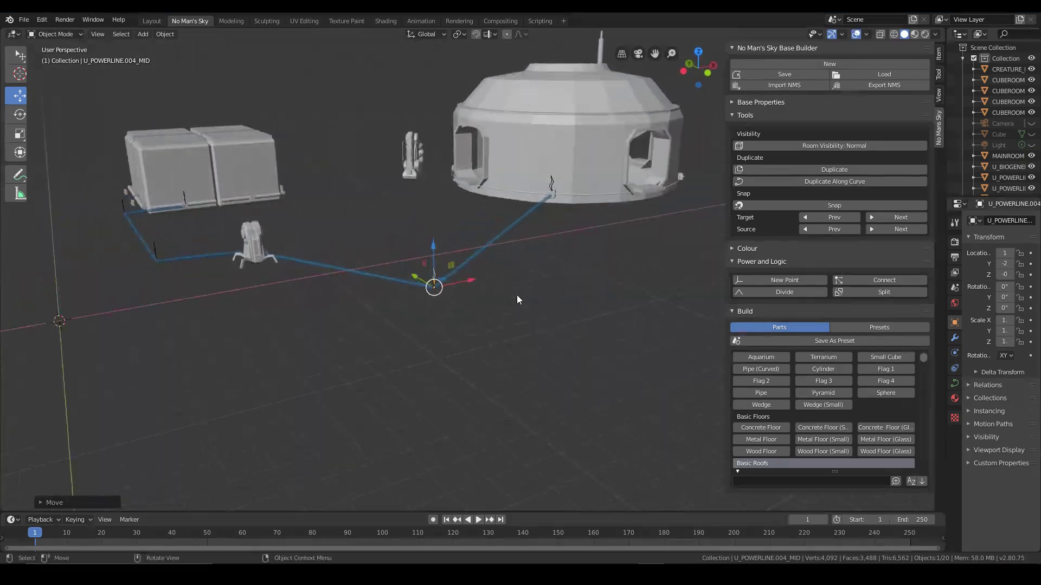
key(g)
key(z)
click(430, 230)
middle_drag(430, 231, 724, 298)
Divide a segment again and move the new midpoint along Y and X into right-angled bends
click(478, 317)
click(791, 292)
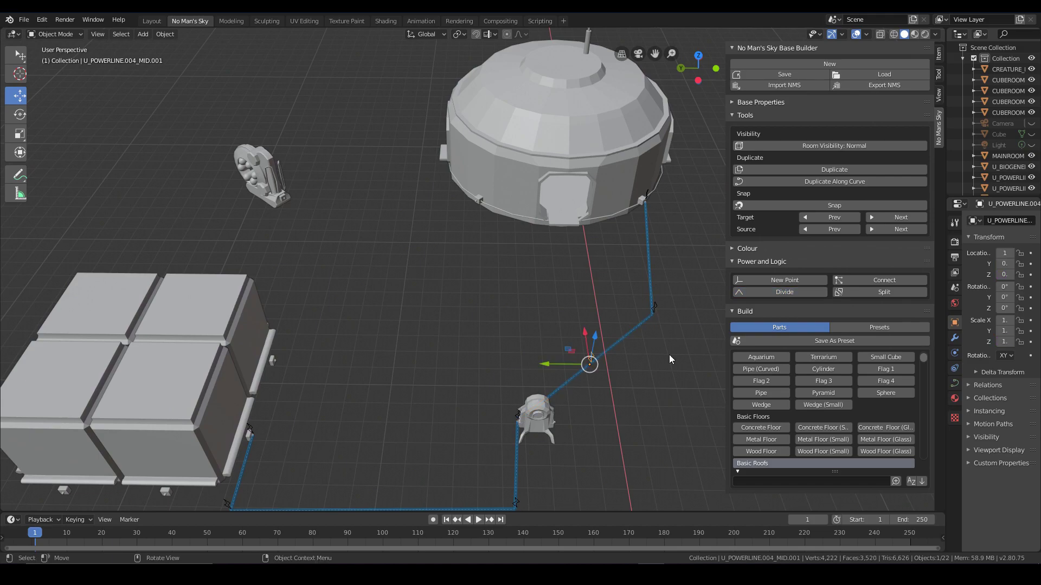
key(g)
key(y)
click(496, 360)
middle_drag(496, 360, 441, 288)
key(g)
click(480, 333)
key(g)
key(x)
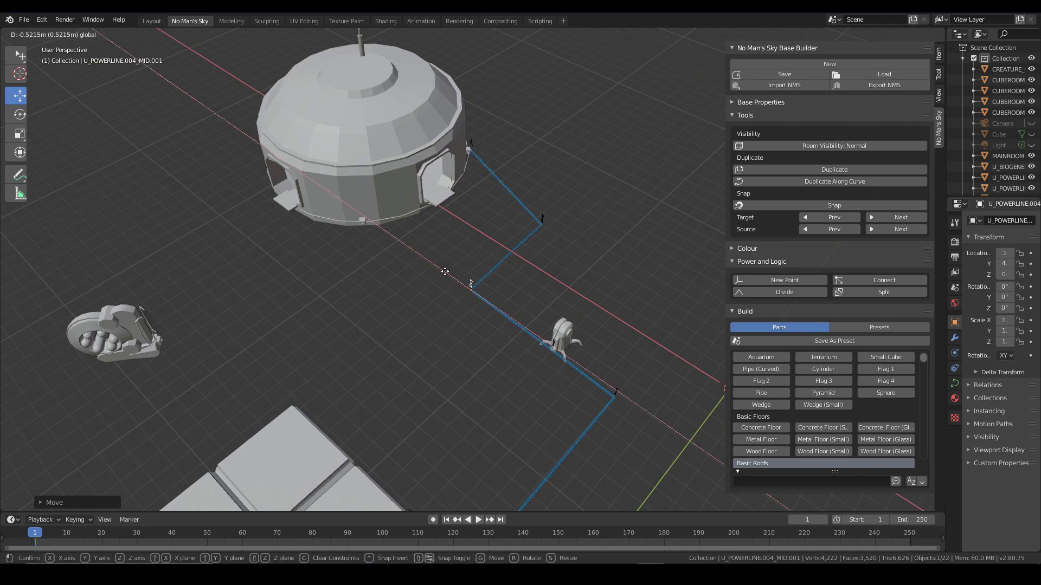
click(445, 271)
middle_drag(583, 259, 493, 249)
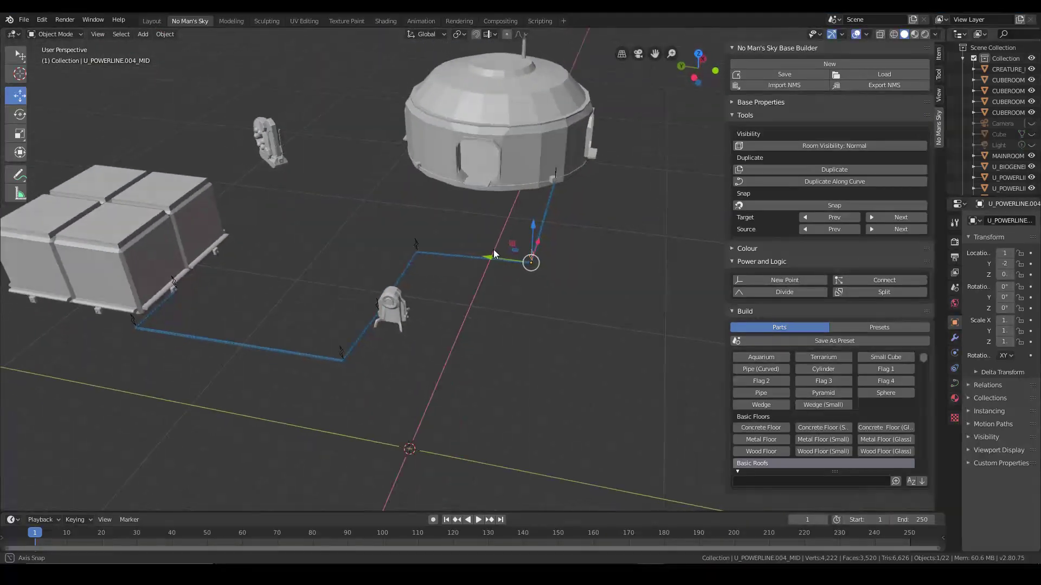
drag(505, 248, 512, 252)
middle_drag(511, 251, 489, 275)
click(469, 330)
Select the front cube room and add the main dome to the selection
click(375, 238)
middle_drag(399, 267, 487, 297)
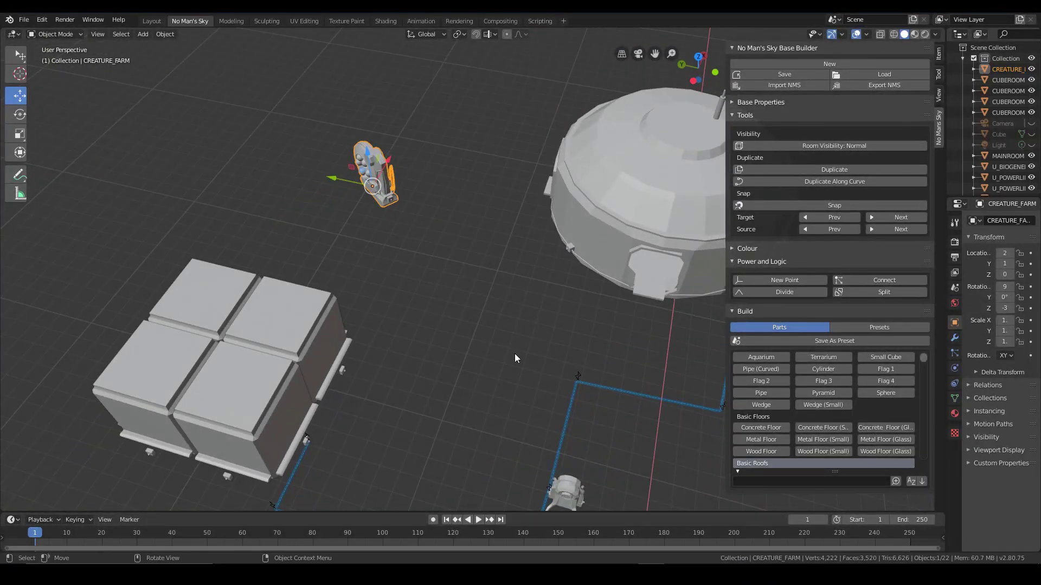
middle_drag(538, 359, 717, 355)
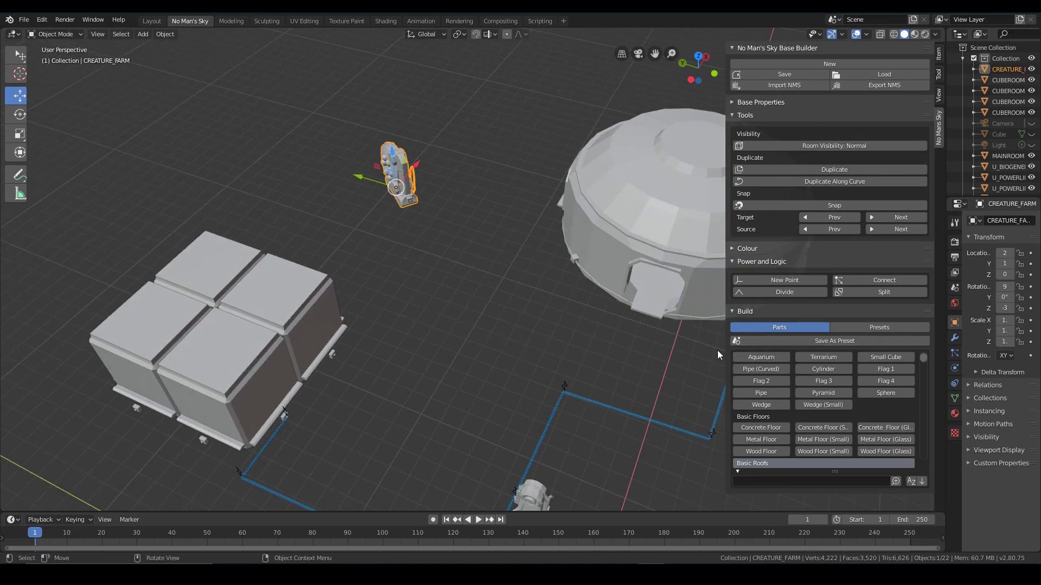
middle_drag(489, 352, 341, 328)
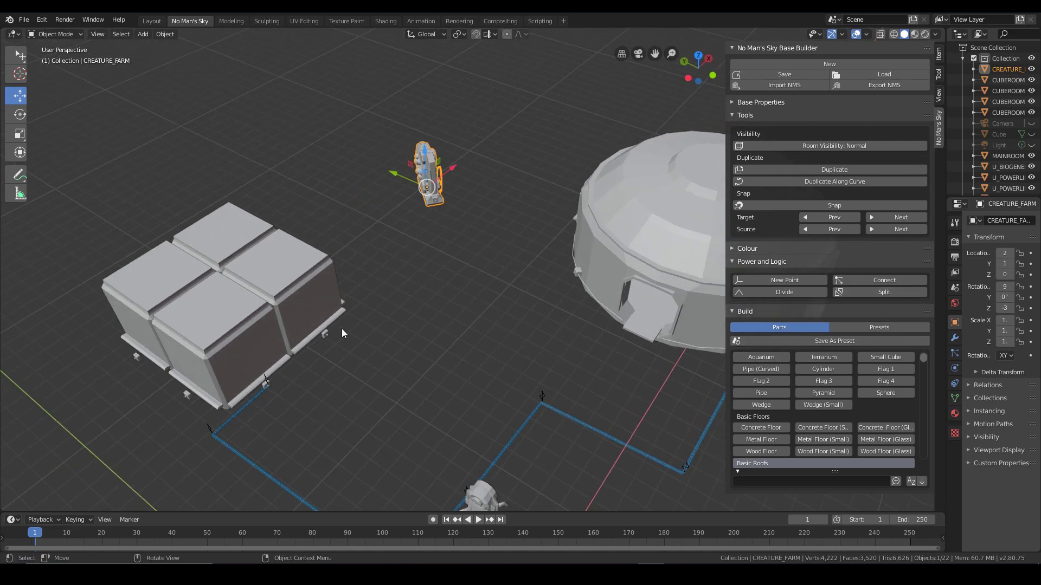
click(340, 327)
middle_drag(353, 367, 332, 313)
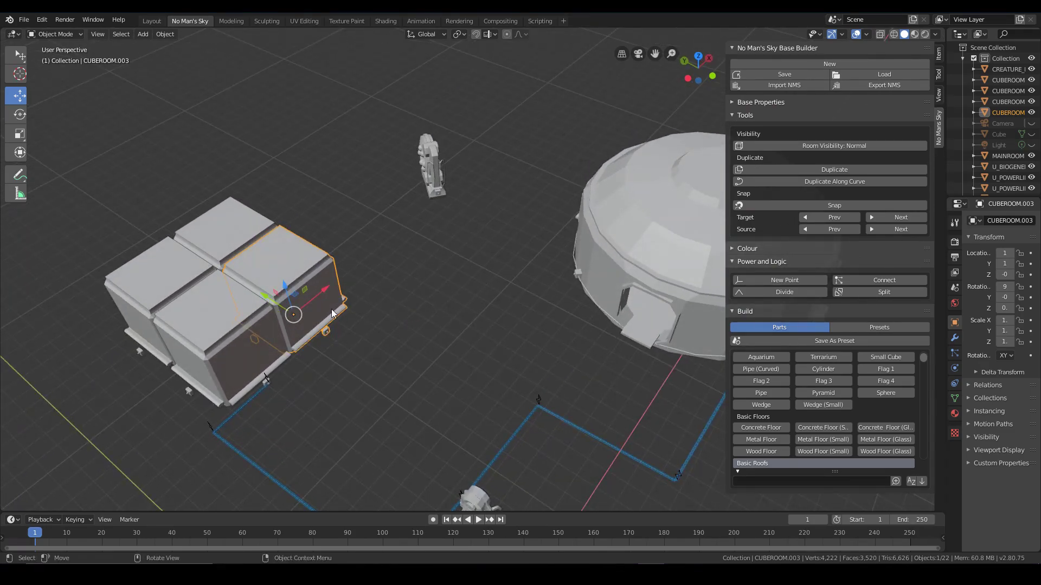
shift+click(595, 278)
Connect the cube room and the main dome with a new power line
middle_drag(595, 278, 563, 336)
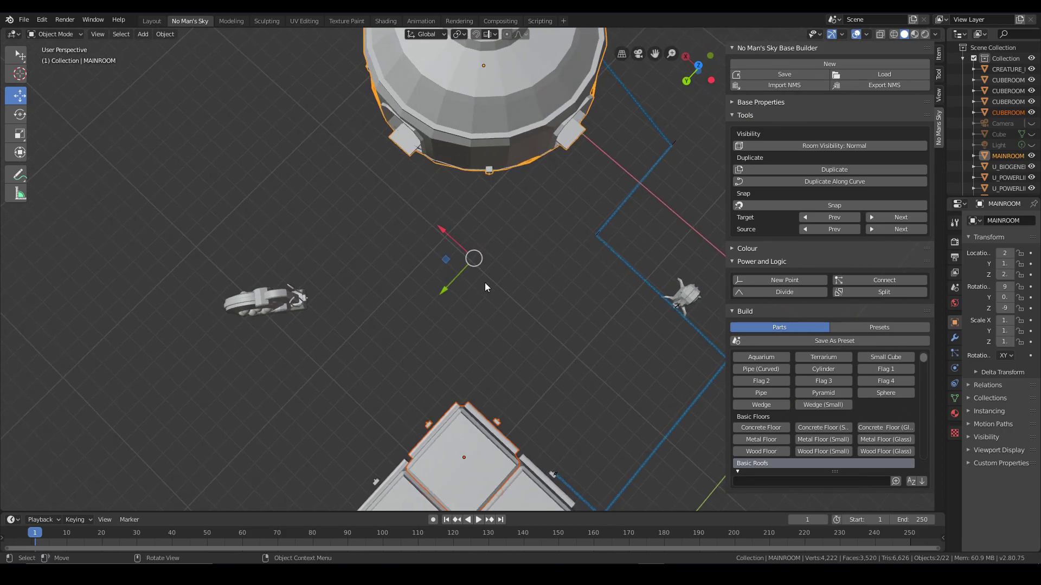
middle_drag(485, 287, 441, 339)
click(884, 280)
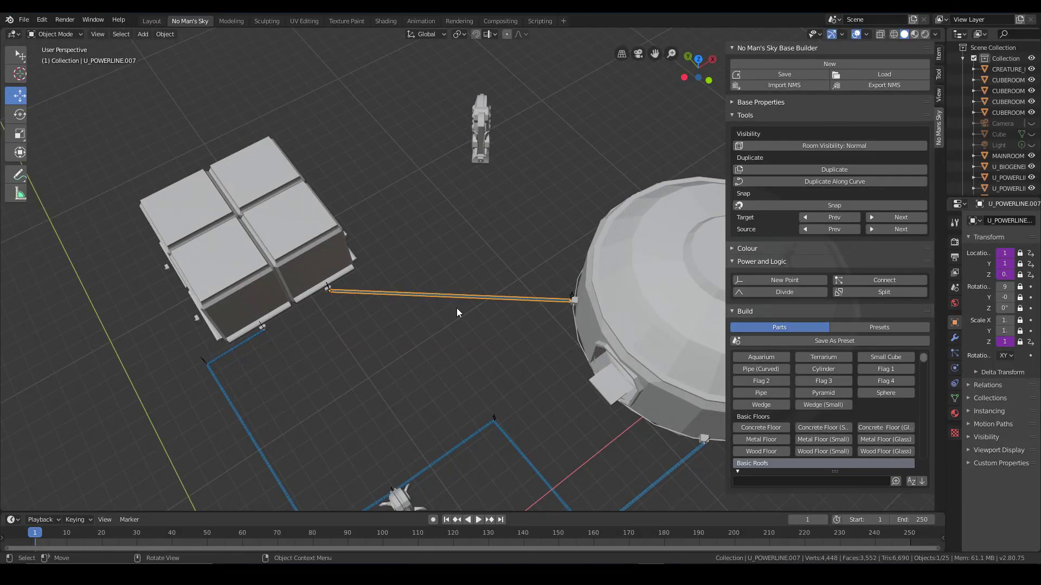
middle_drag(474, 298, 500, 310)
scroll(485, 344, up, 3)
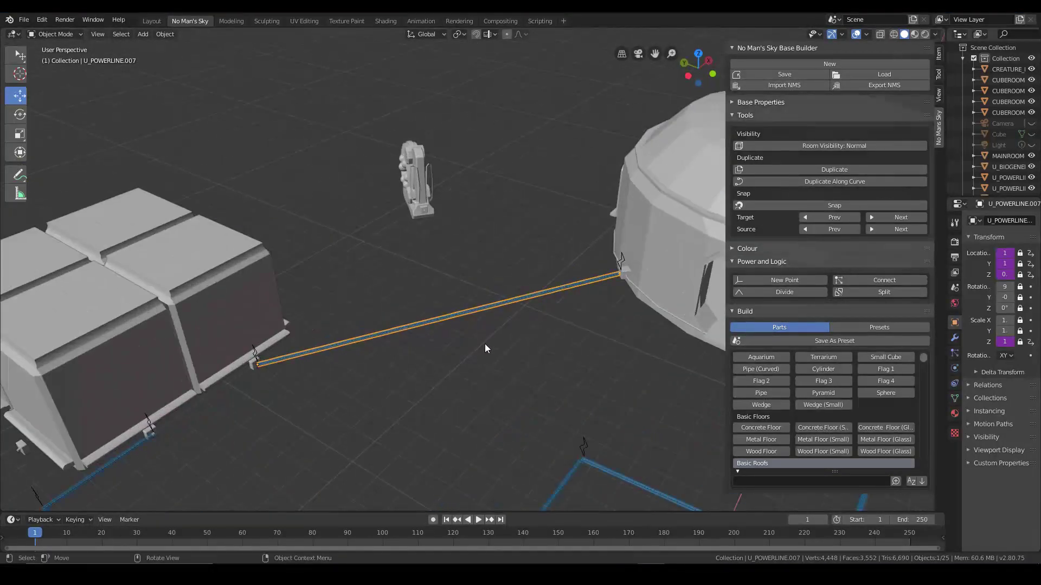
middle_drag(485, 344, 671, 287)
click(771, 292)
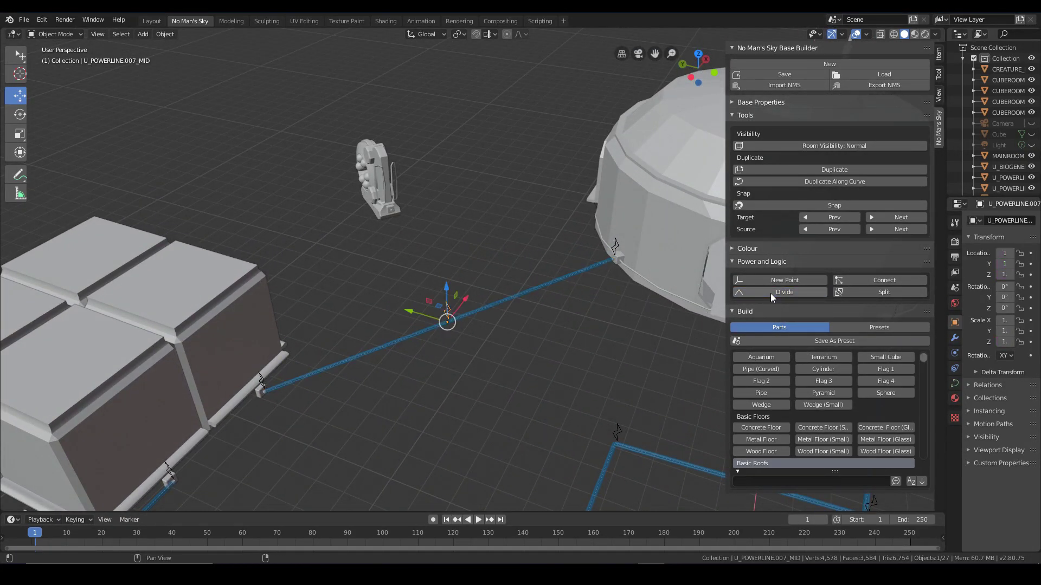
middle_drag(451, 355, 545, 362)
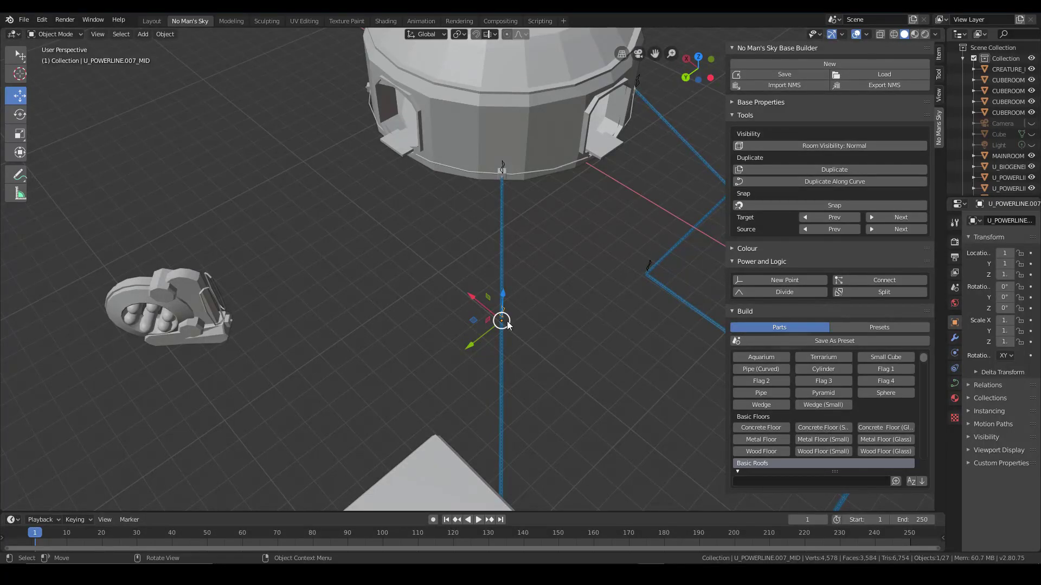
drag(503, 321, 236, 322)
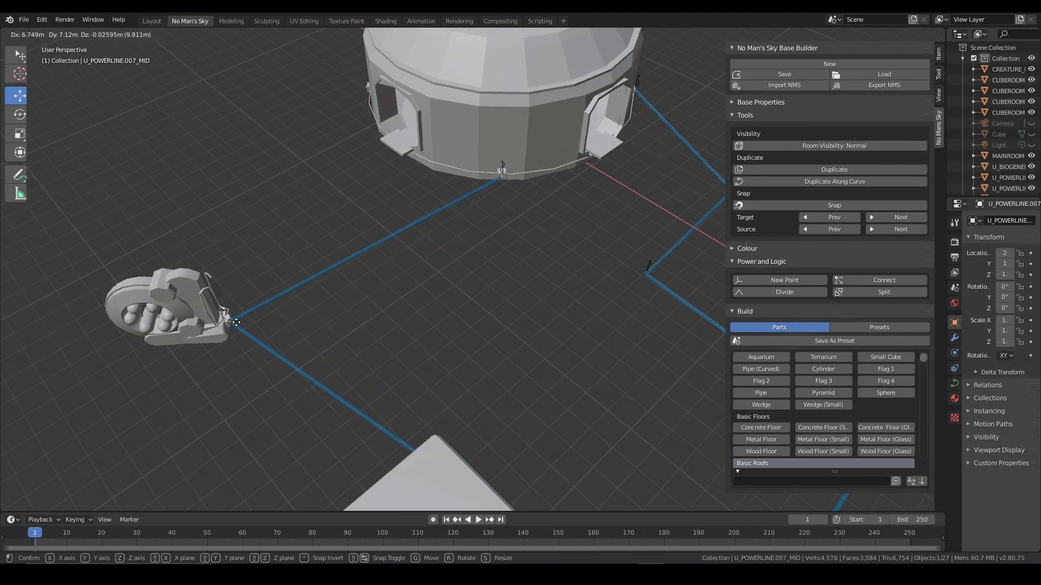
right_click(236, 322)
key(ctrl+z)
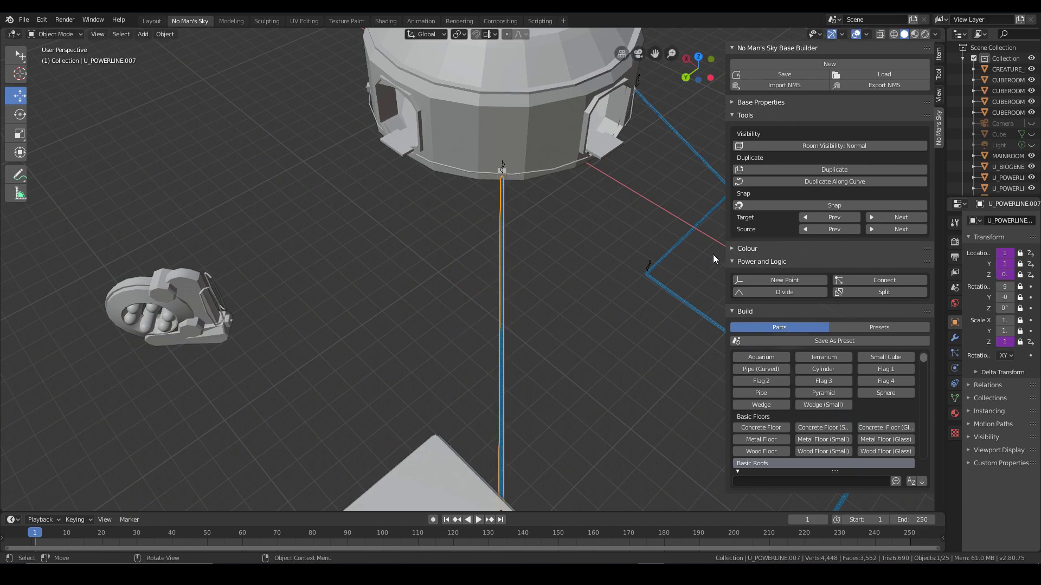
click(803, 292)
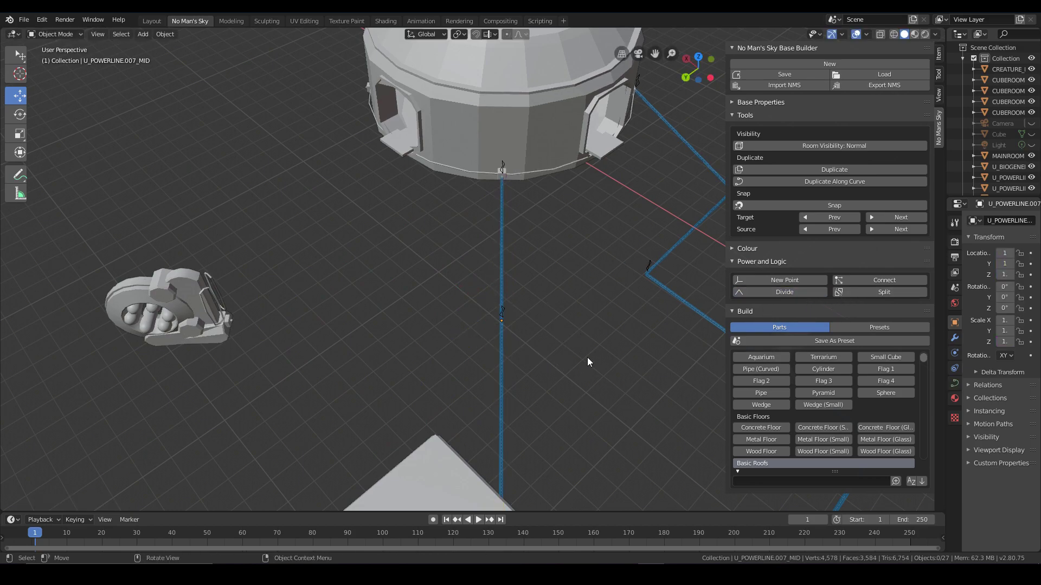
middle_drag(587, 357, 505, 350)
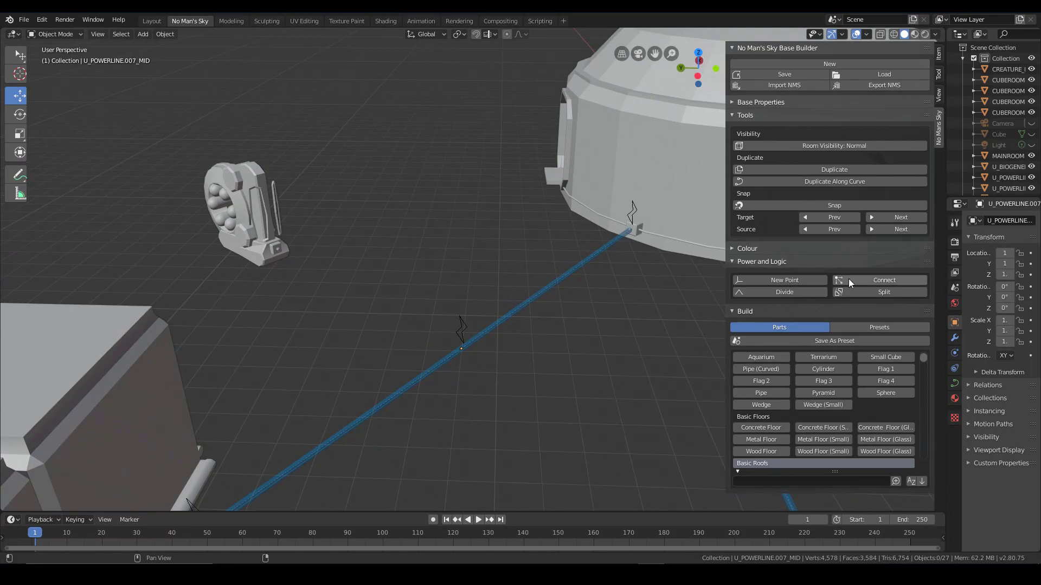
shift+middle_drag(544, 379, 312, 333)
click(491, 326)
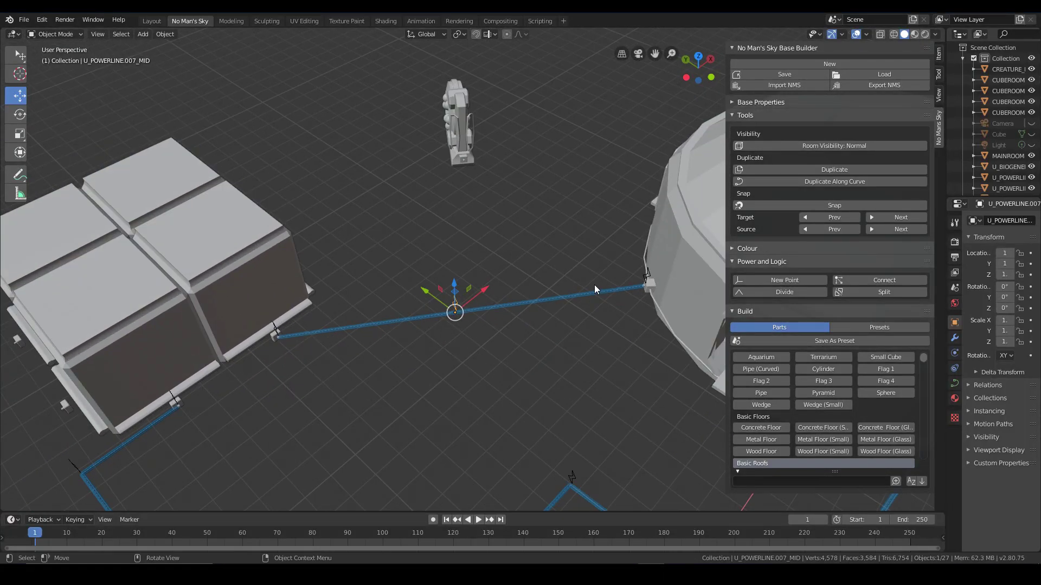
middle_drag(434, 298, 497, 309)
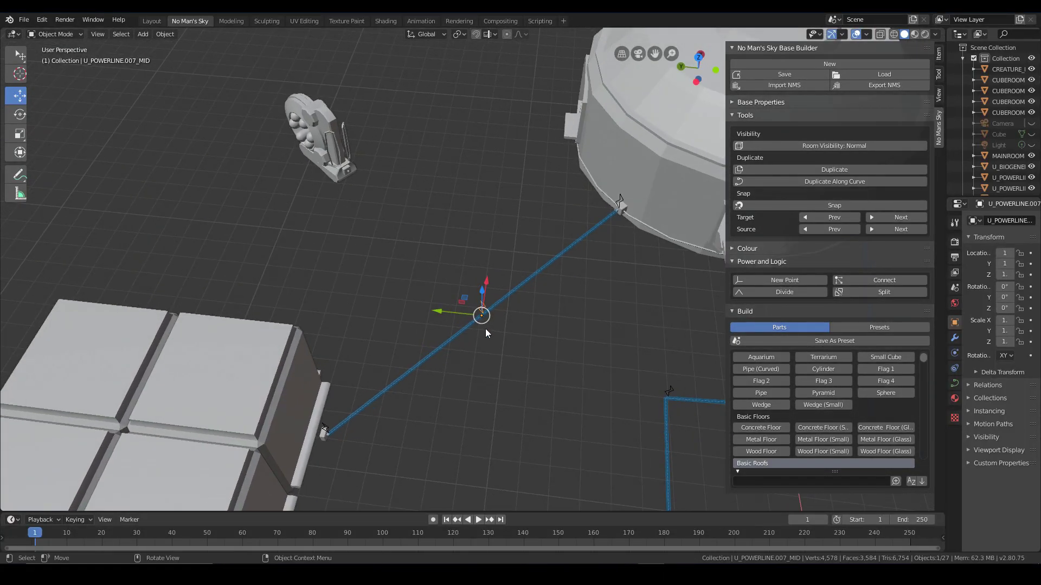
Branch the power line midpoint to the creature farm and move the midpoint slightly
shift+click(343, 163)
click(867, 280)
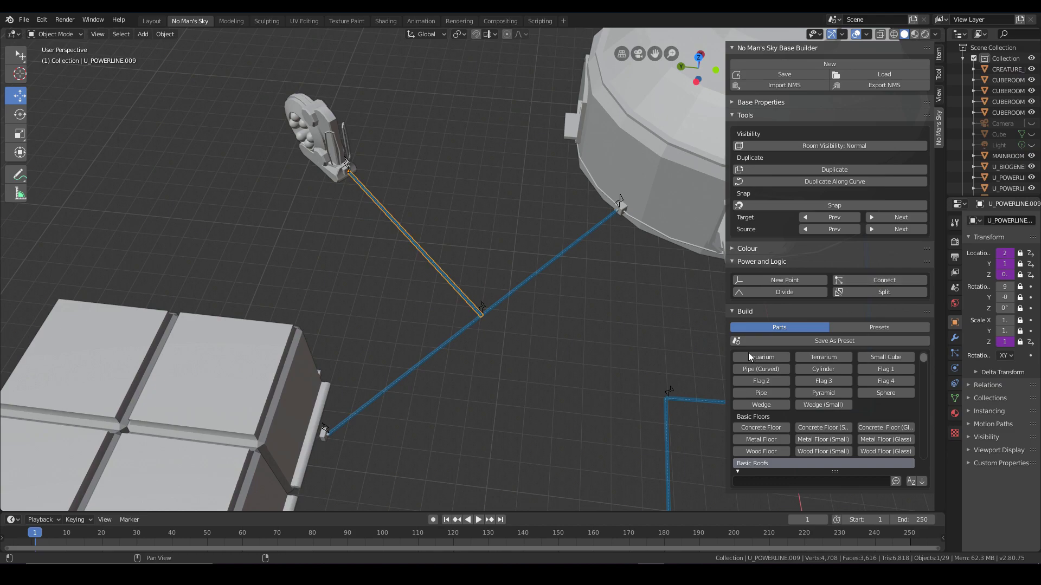
middle_drag(623, 347, 487, 324)
click(479, 306)
key(g)
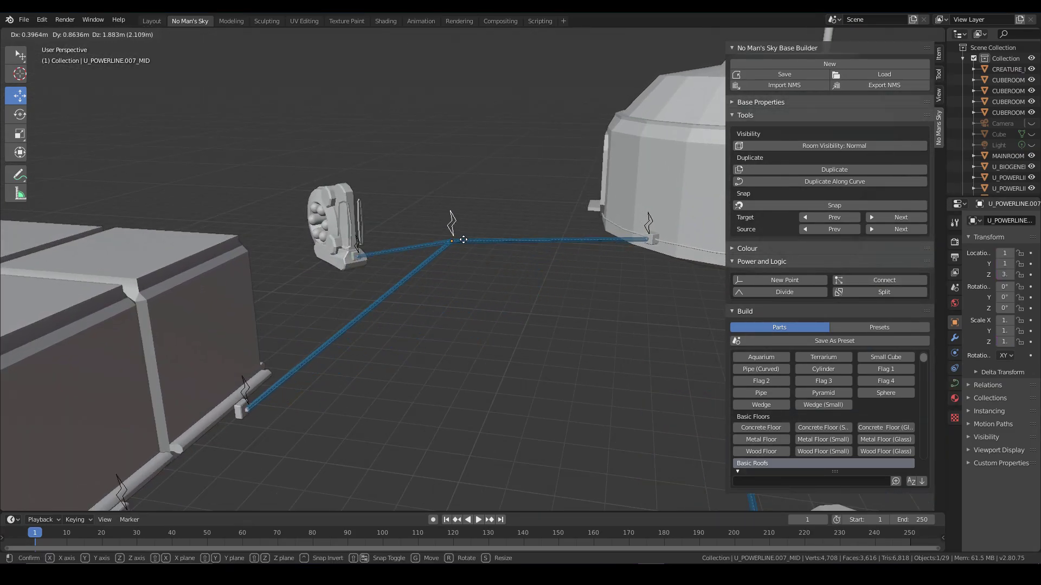
click(490, 309)
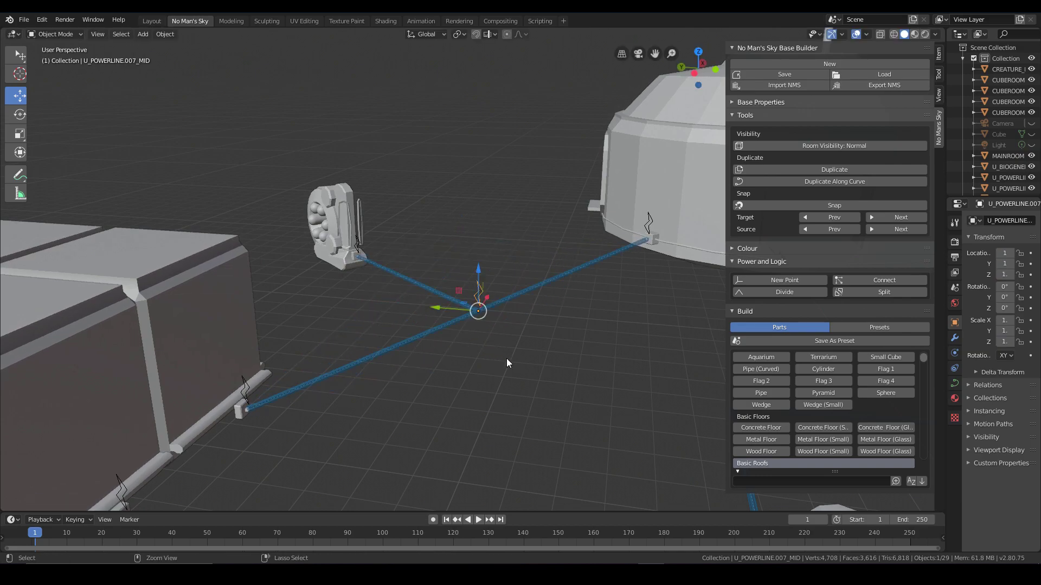
middle_drag(509, 363, 502, 397)
Undo the creature farm branch and the midpoint division with Ctrl+Z
key(ctrl+z)
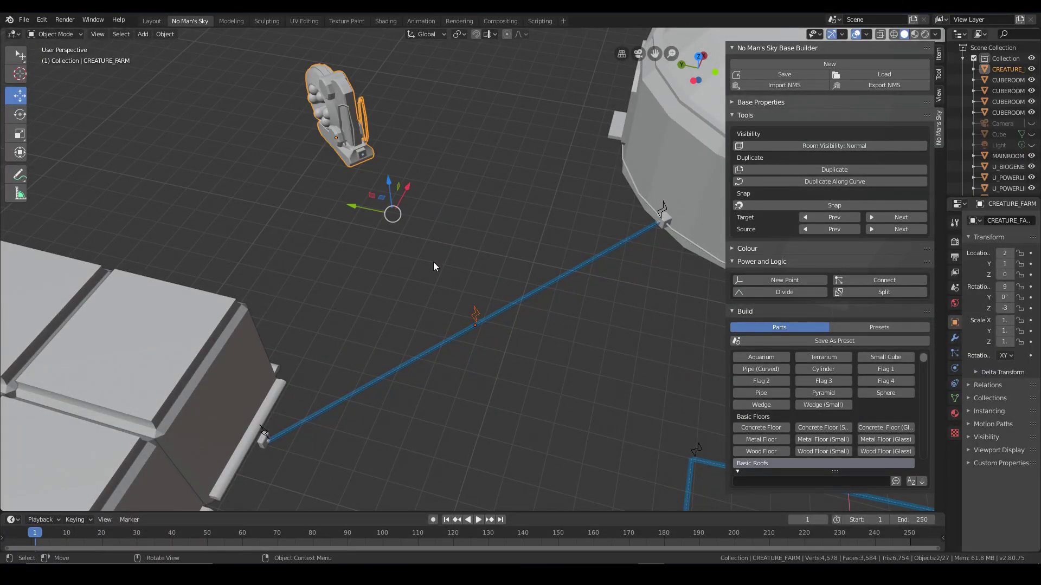
middle_drag(434, 266, 447, 248)
click(492, 319)
key(ctrl+z)
key(ctrl+shift+z)
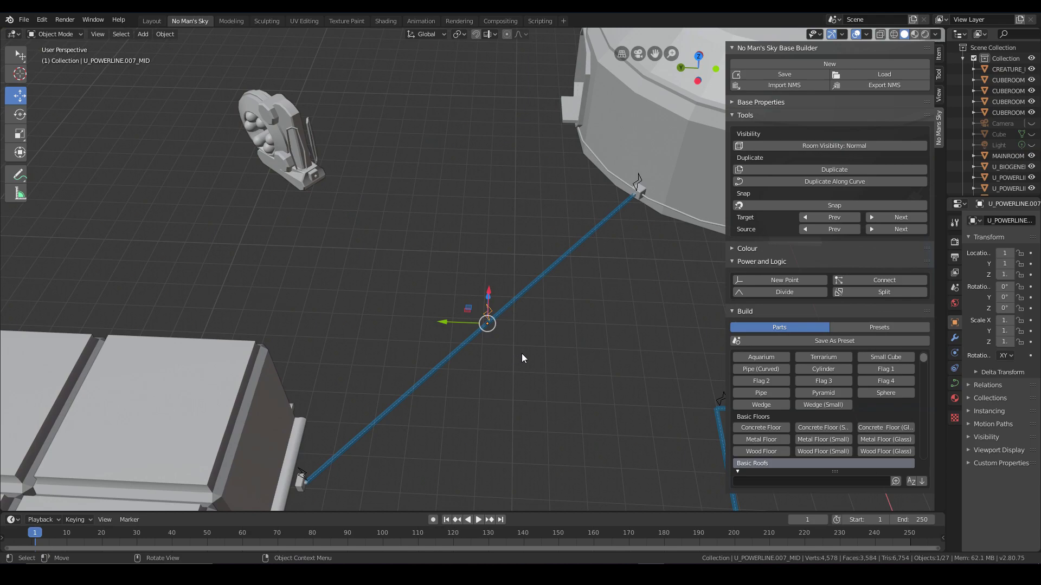
key(ctrl+z)
key(ctrl+z)
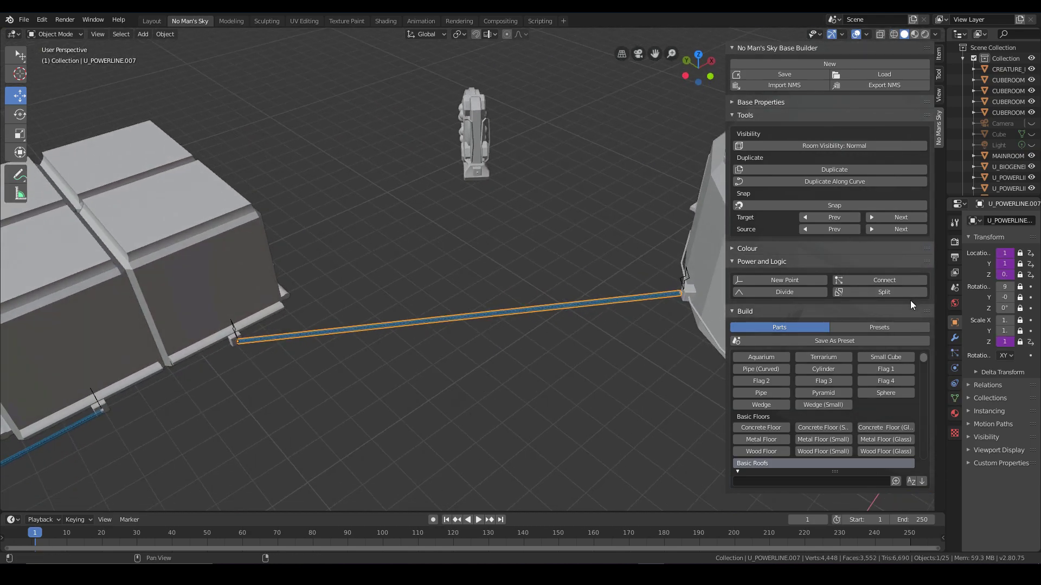
Split U_POWERLINE.007 at its middle and inspect the gap between the two halves
middle_drag(467, 309, 483, 325)
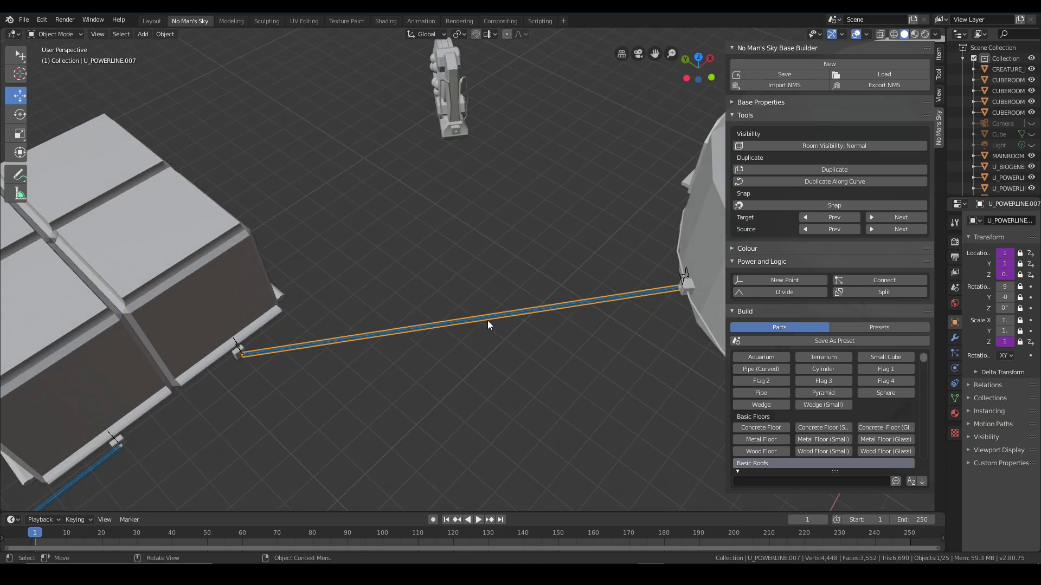
click(855, 293)
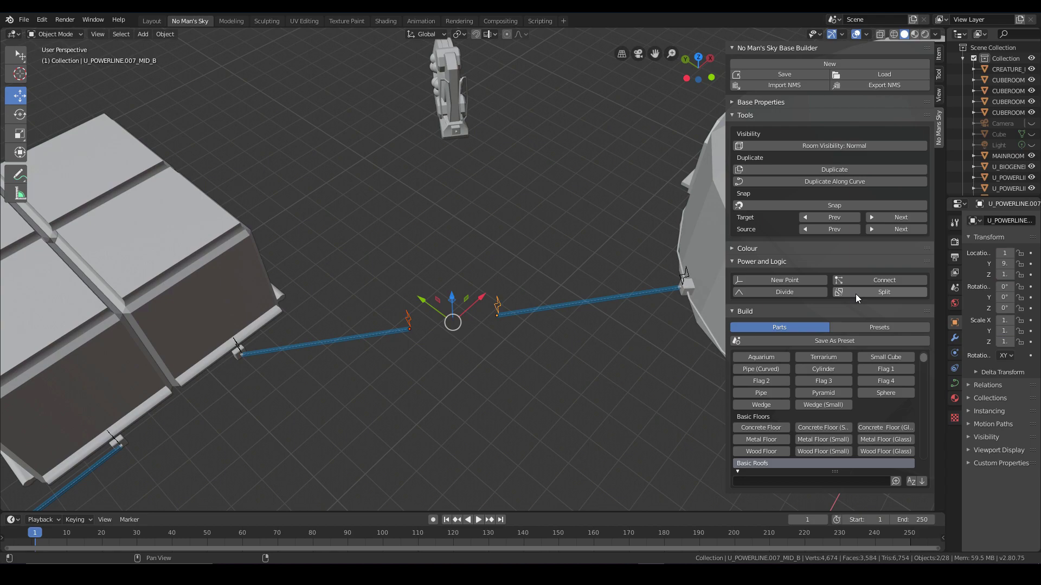
middle_drag(483, 340, 458, 318)
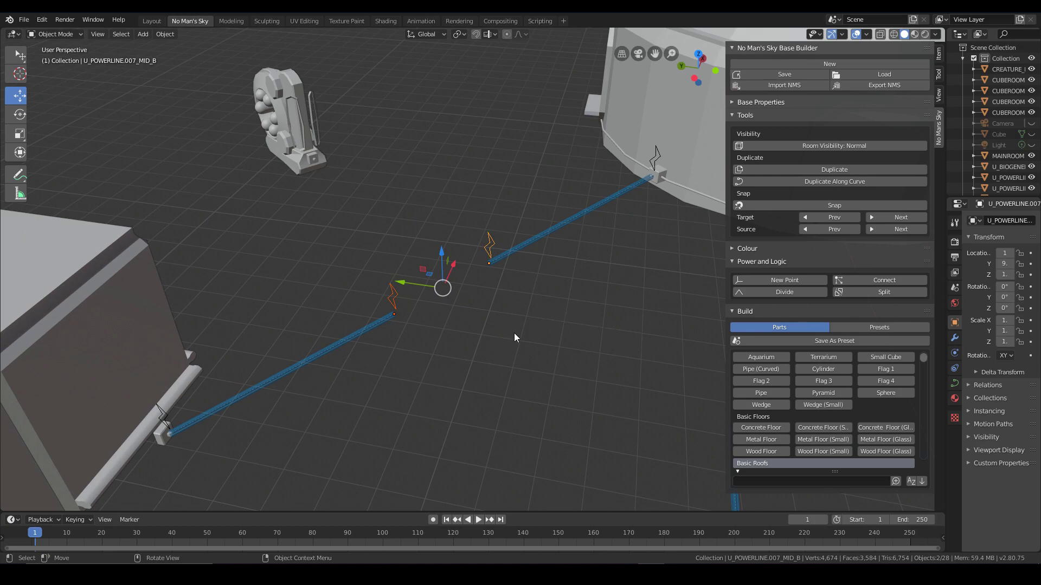
middle_drag(410, 278, 410, 313)
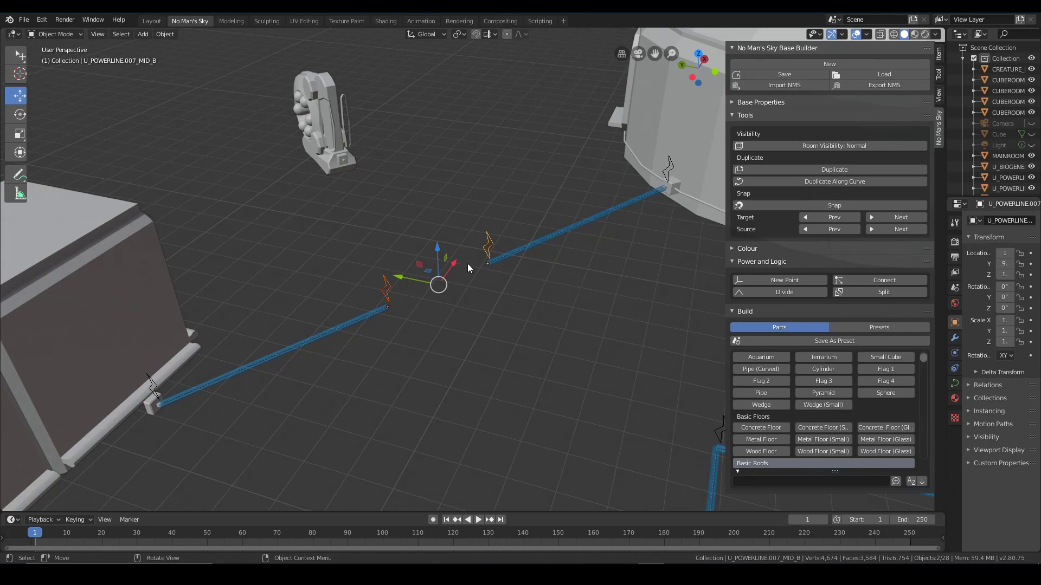
middle_drag(468, 263, 497, 336)
Connect each of the two split end points to the creature farm
click(499, 387)
middle_drag(499, 387, 460, 340)
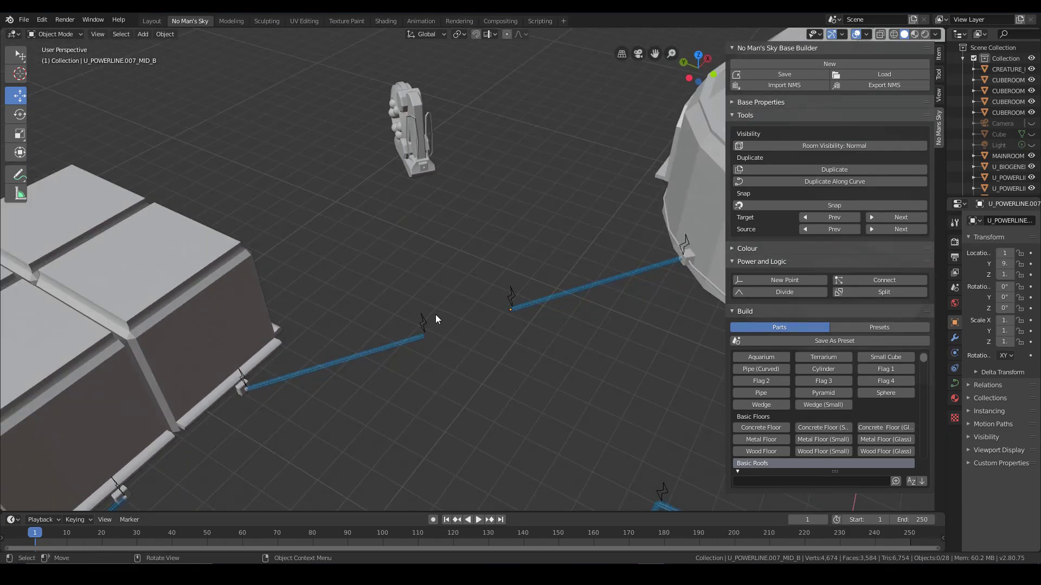
click(423, 324)
shift+click(416, 170)
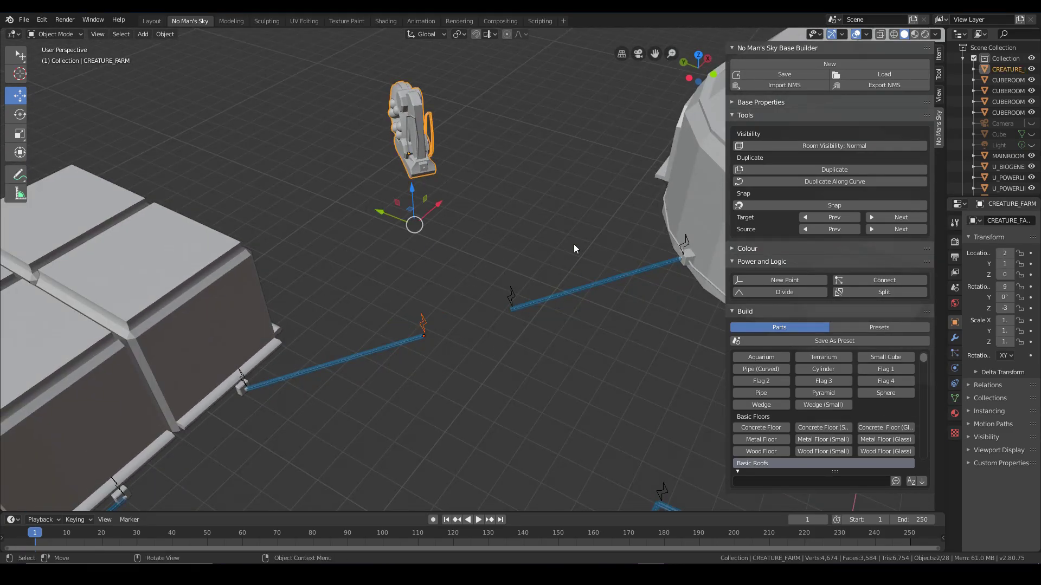
click(867, 280)
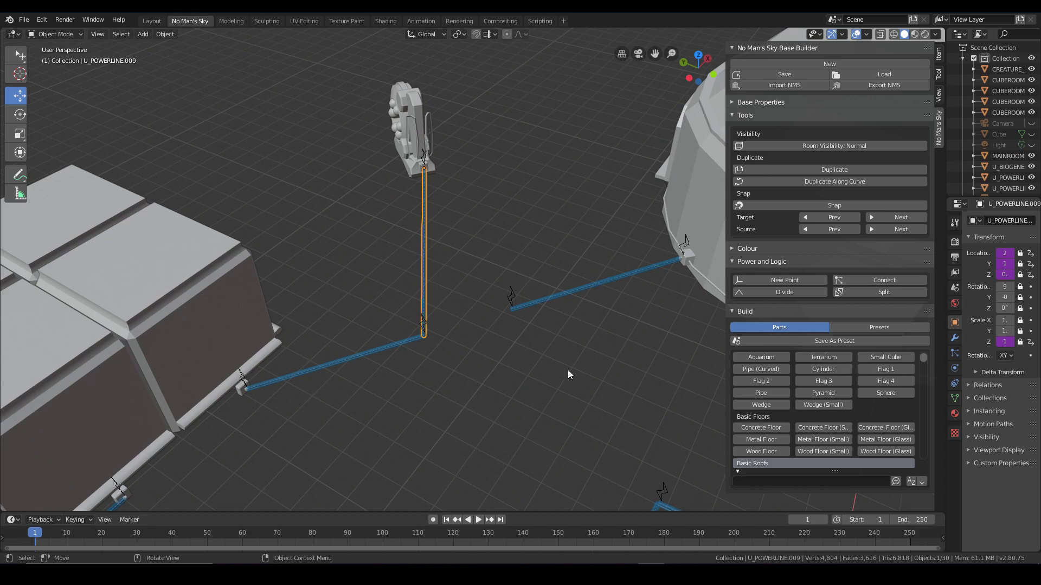
click(512, 298)
shift+click(413, 132)
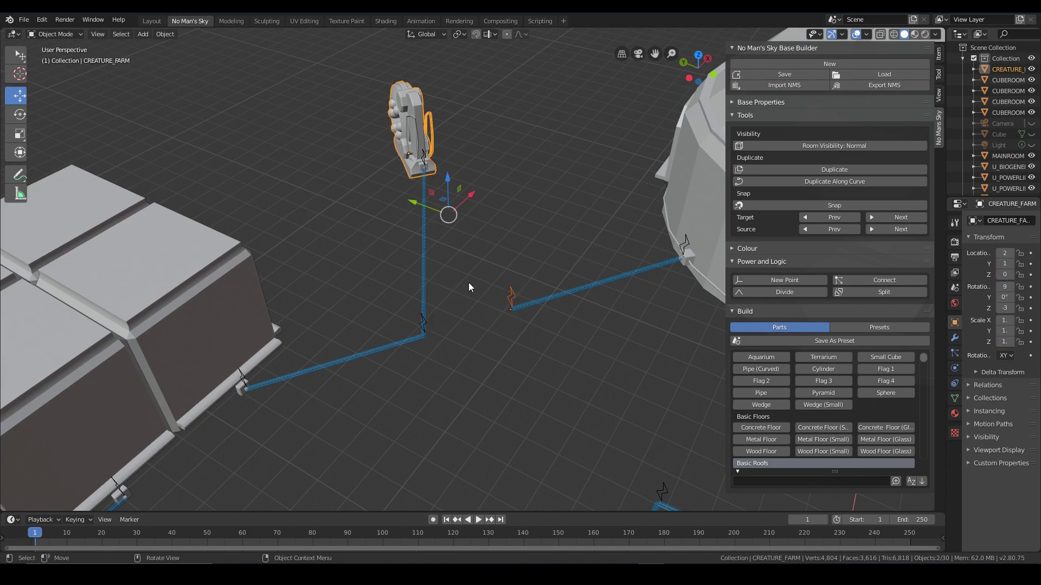
click(886, 281)
Join two more power points with a new power line bridging the gap
middle_drag(570, 309, 507, 286)
click(596, 340)
scroll(474, 274, up, 3)
scroll(507, 286, down, 2)
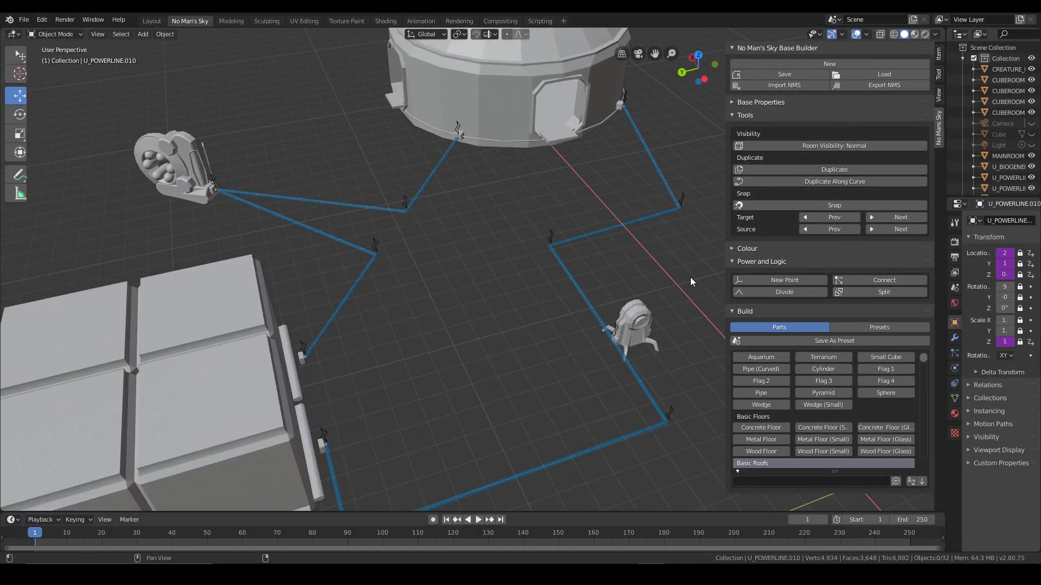
scroll(520, 239, up, 3)
scroll(522, 291, down, 2)
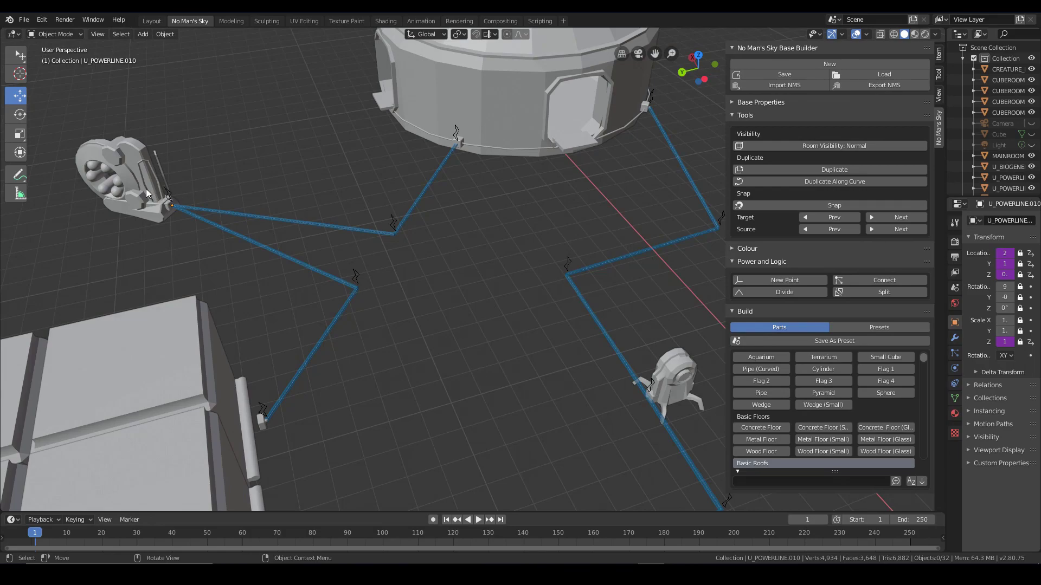
click(392, 224)
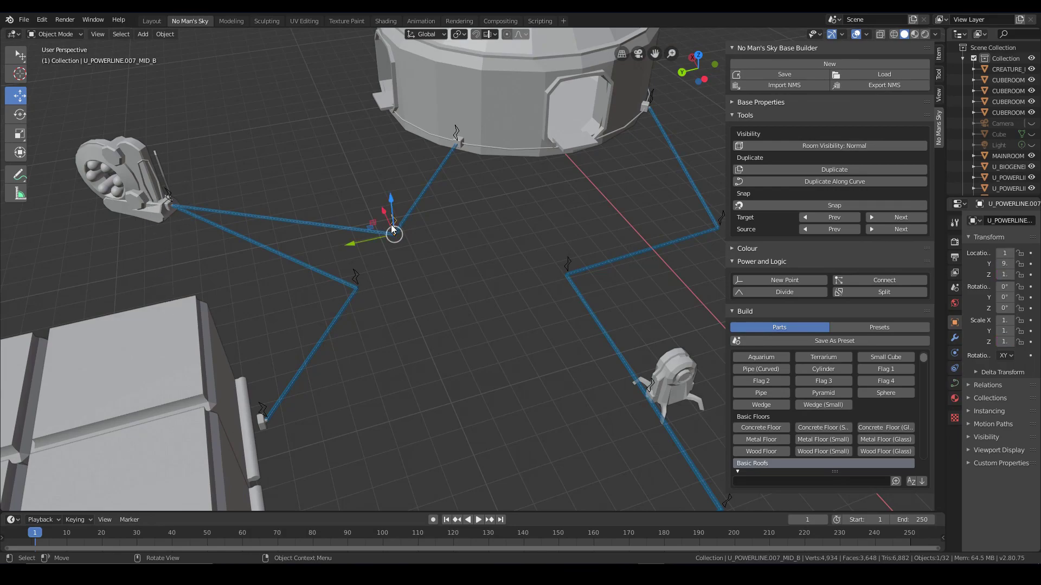
shift+click(569, 263)
click(914, 281)
middle_drag(599, 353, 526, 296)
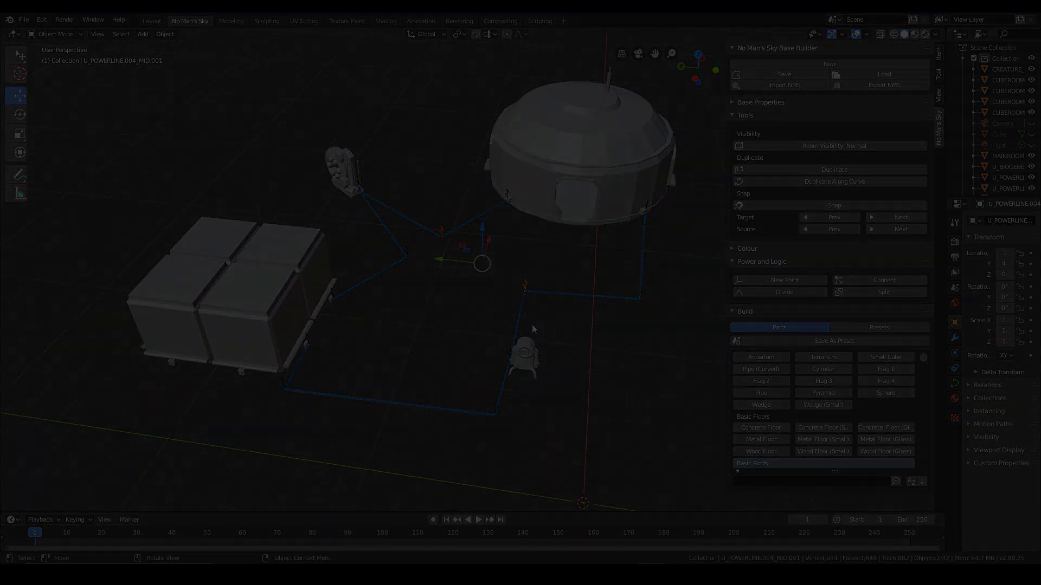